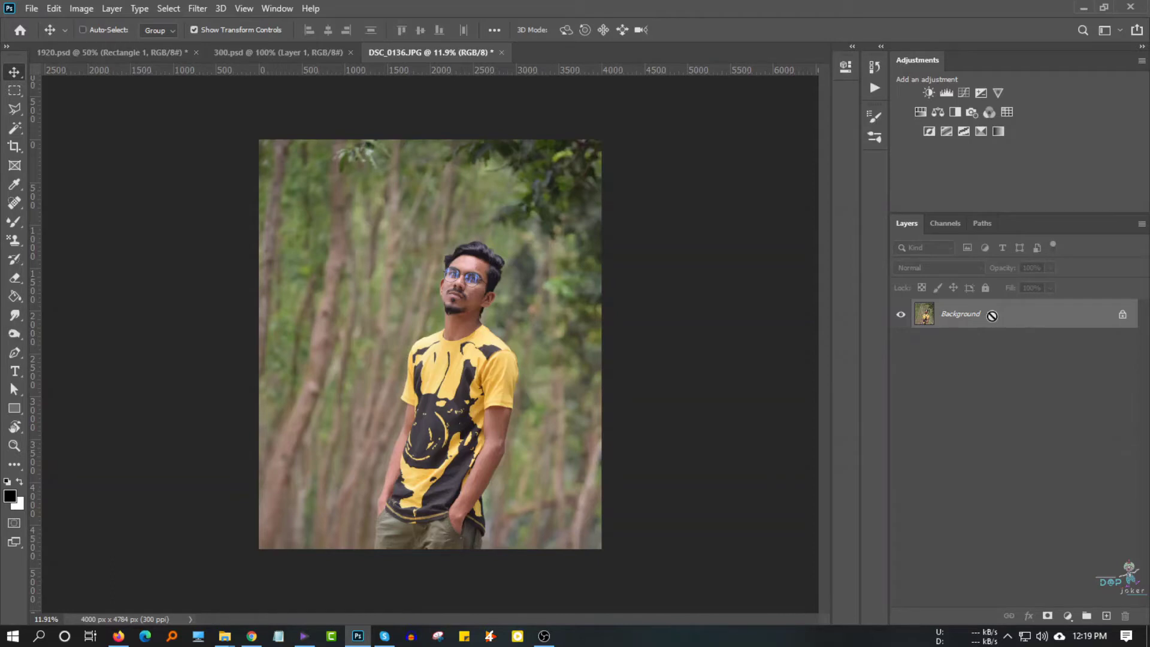
- Duplicate the Background into Layer 1 and zoom in on the man's face
key("ctrl+j")
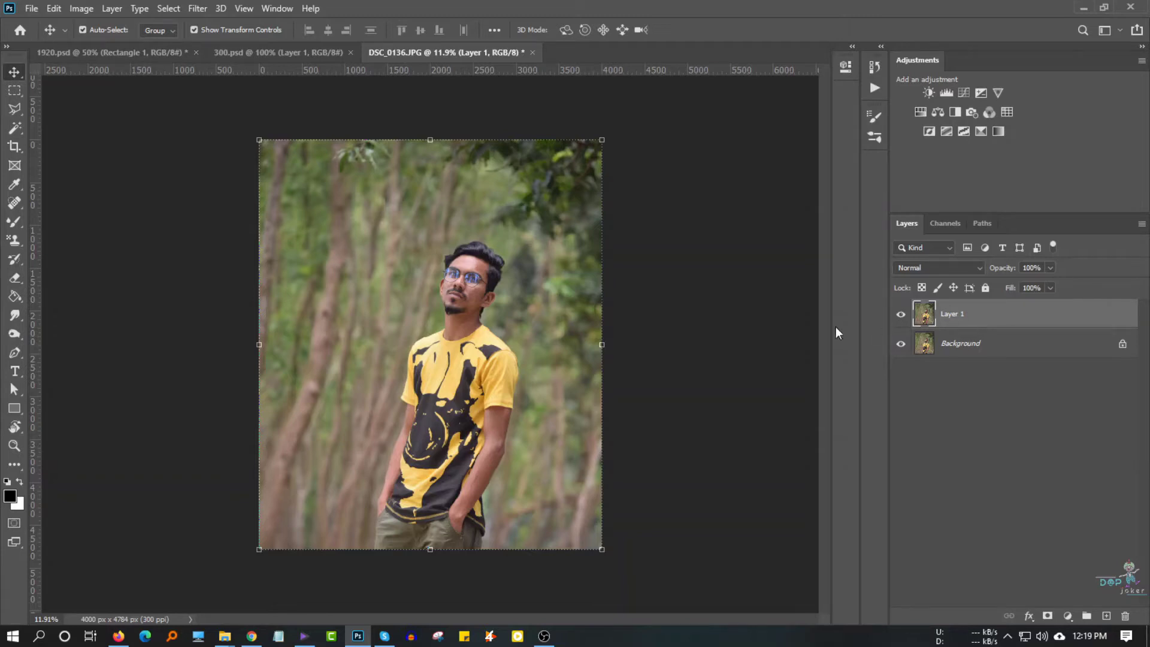
scroll(490, 316, "up", 2)
scroll(490, 317, "up", 1)
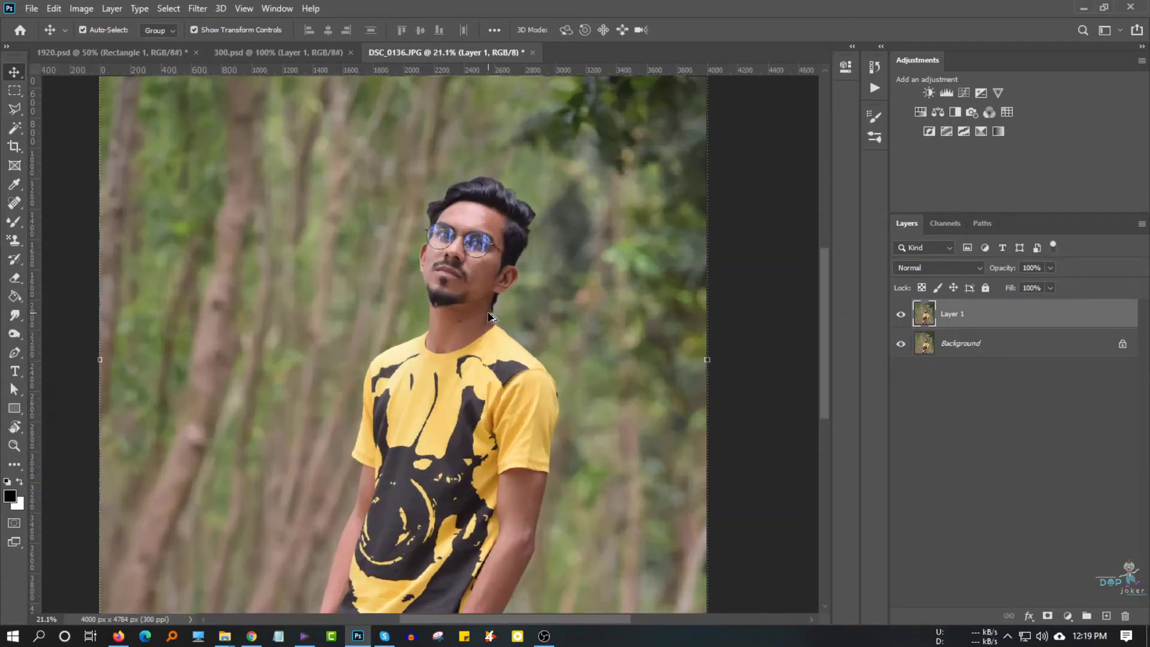
scroll(487, 312, "up", 2)
scroll(485, 309, "up", 1)
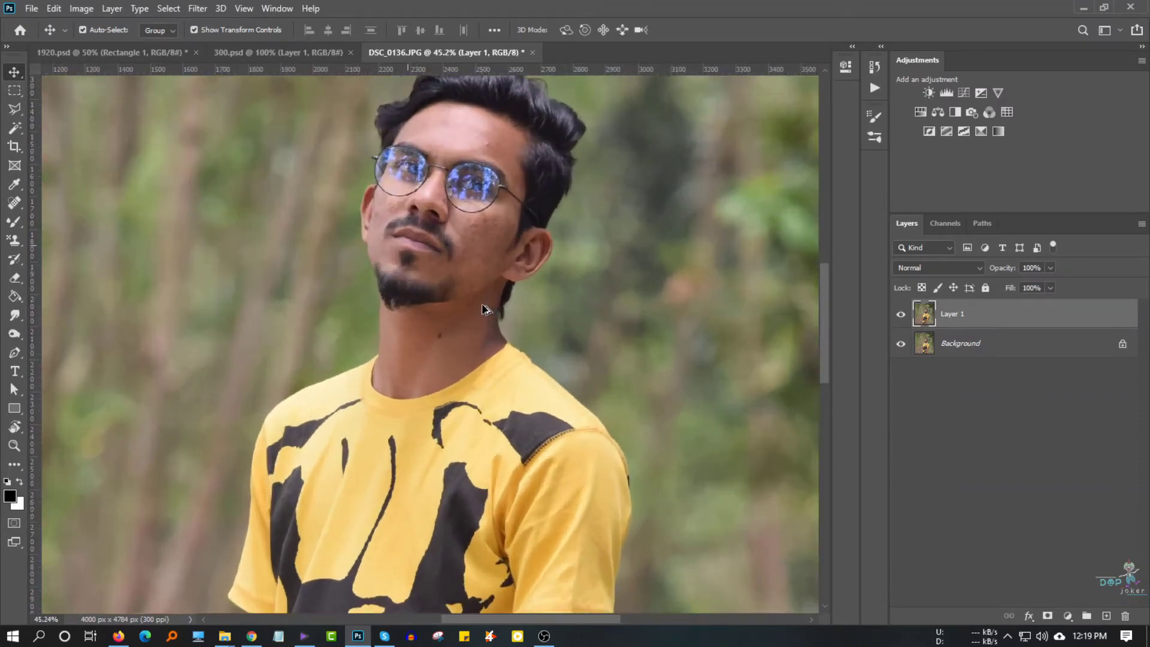
scroll(479, 302, "up", 1)
left_click_drag(449, 257, 457, 295)
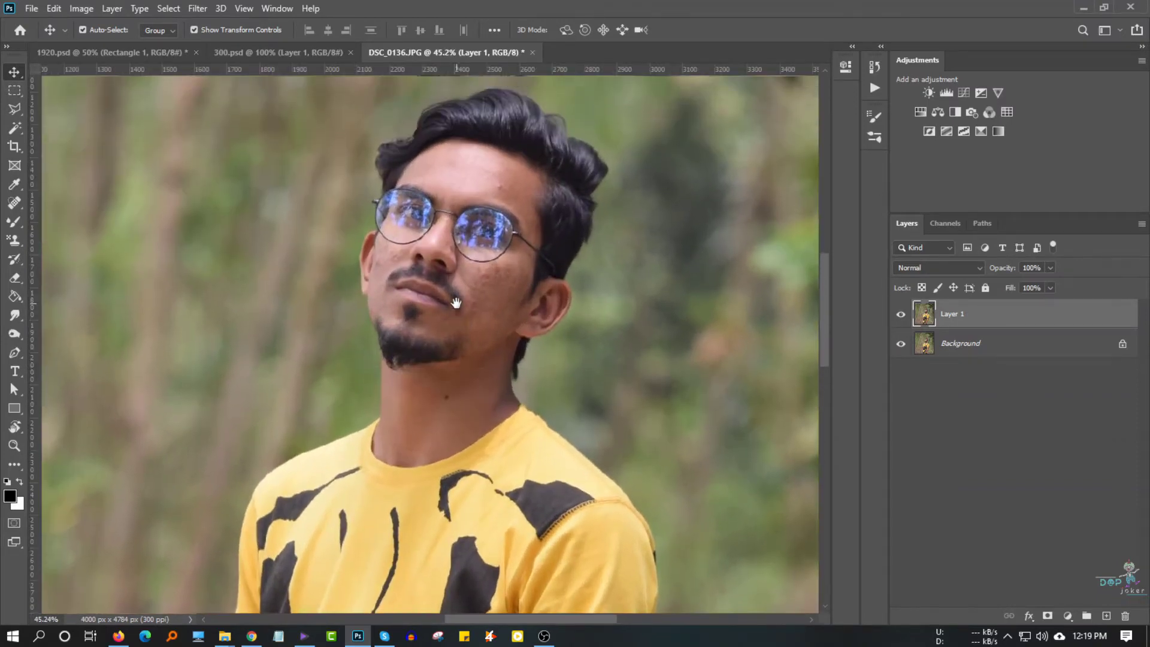
scroll(452, 287, "up", 1)
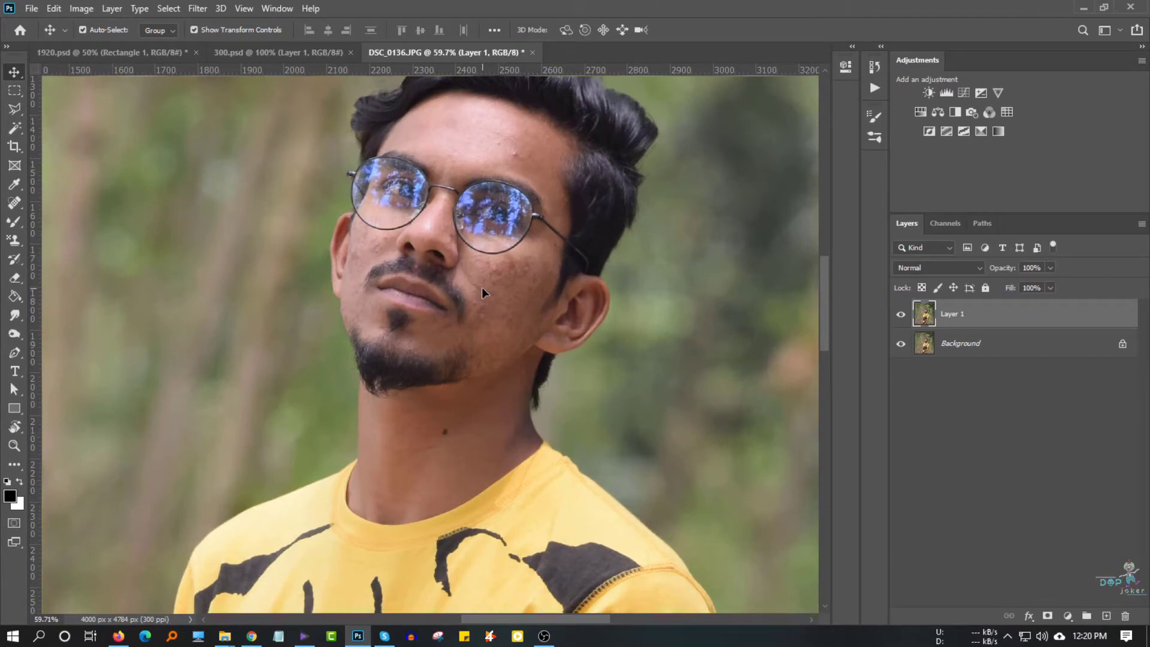
- With a 40 px Spot Healing Brush, heal the forehead blemish and two cheek spots
left_click(20, 211)
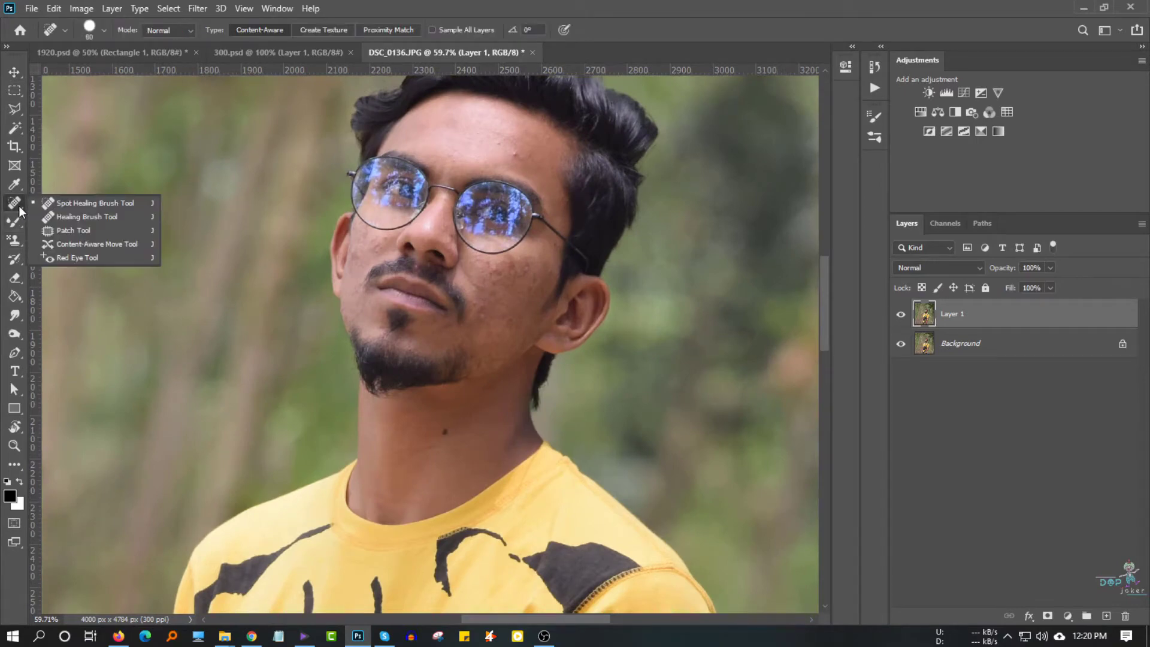
left_click(66, 205)
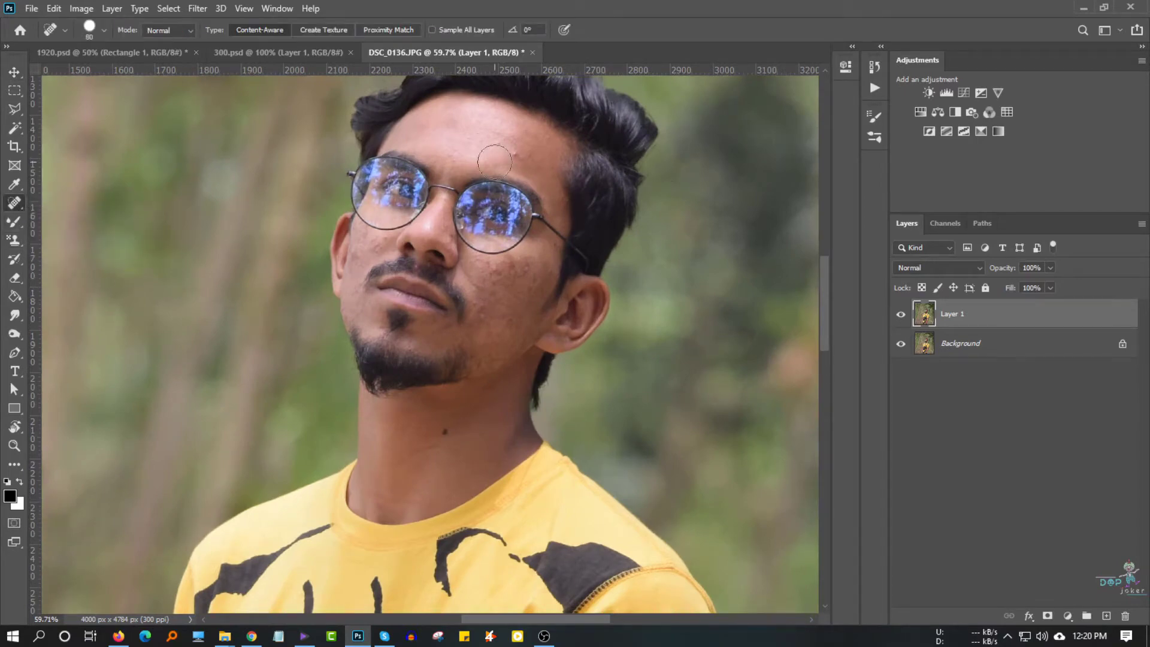
key("bracketleft")
key("bracketleft")
key("bracketleft")
left_click(516, 152)
left_click(494, 271)
left_click(502, 266)
- Heal the remaining spots on the lower cheek, jaw, beside the mustache and forehead
left_click(482, 278)
left_click(496, 292)
left_click(417, 268)
left_click(481, 323)
left_click(384, 246)
left_click(374, 248)
left_click(545, 141)
left_click(15, 222)
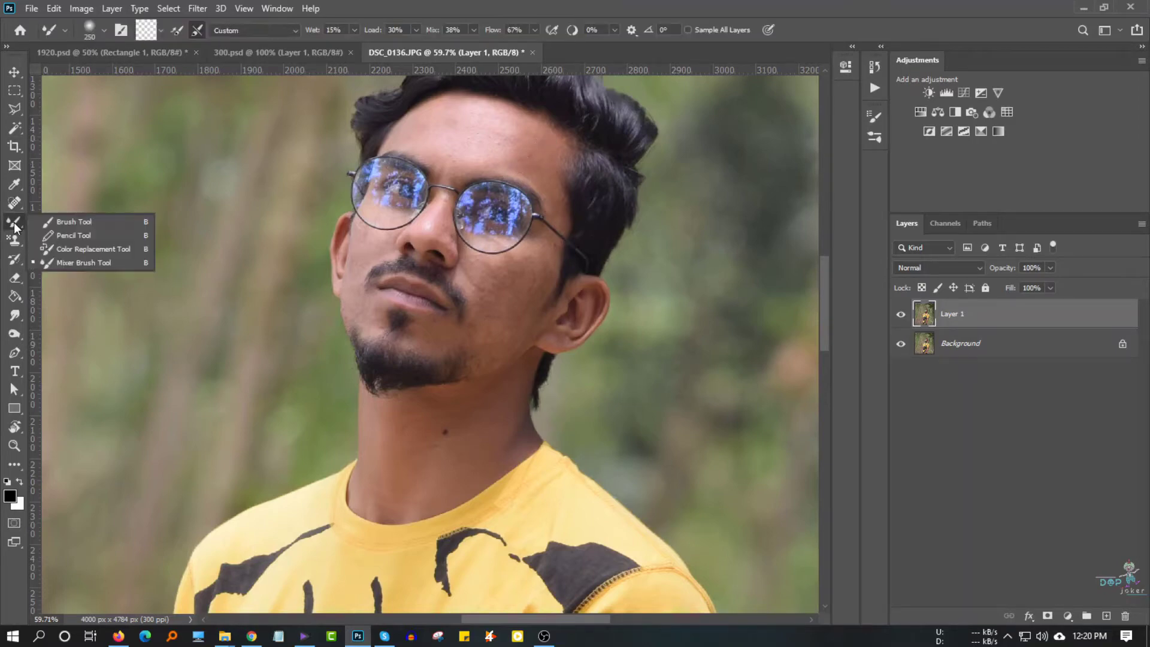
- Set the Mixer Brush to about 90 px with Clean brush after each stroke enabled
left_click(71, 259)
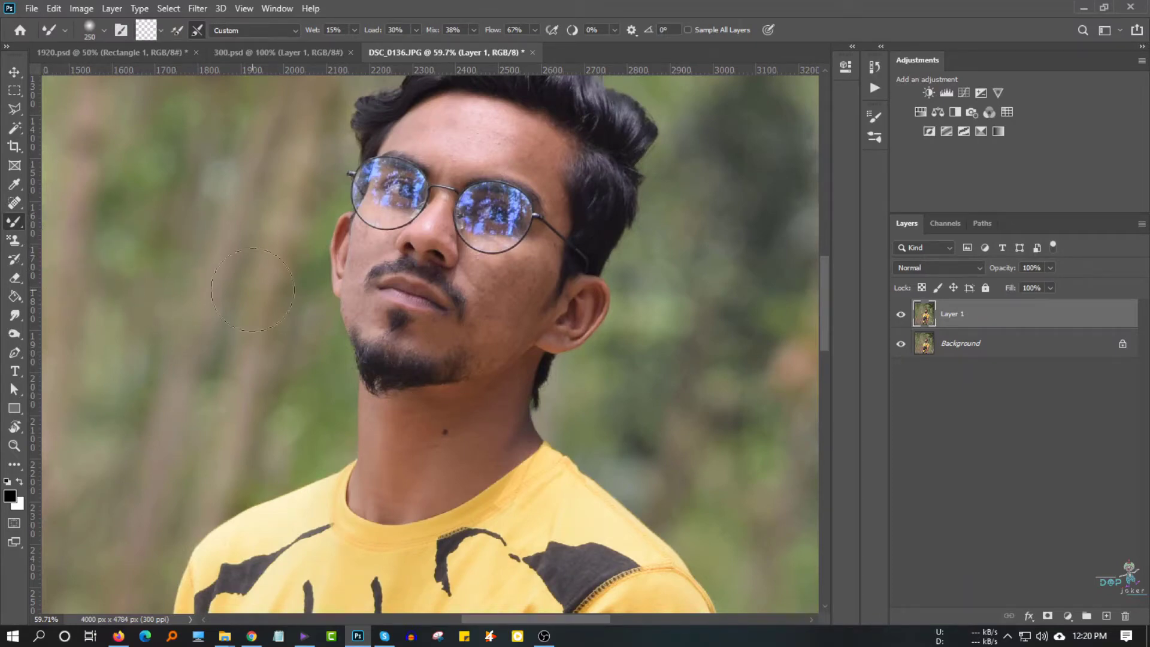
key("bracketleft")
key("bracketleft")
key("bracketleft")
key("bracketleft")
key("bracketleft")
key("bracketleft")
left_click(195, 31)
key("bracketleft")
key("bracketleft")
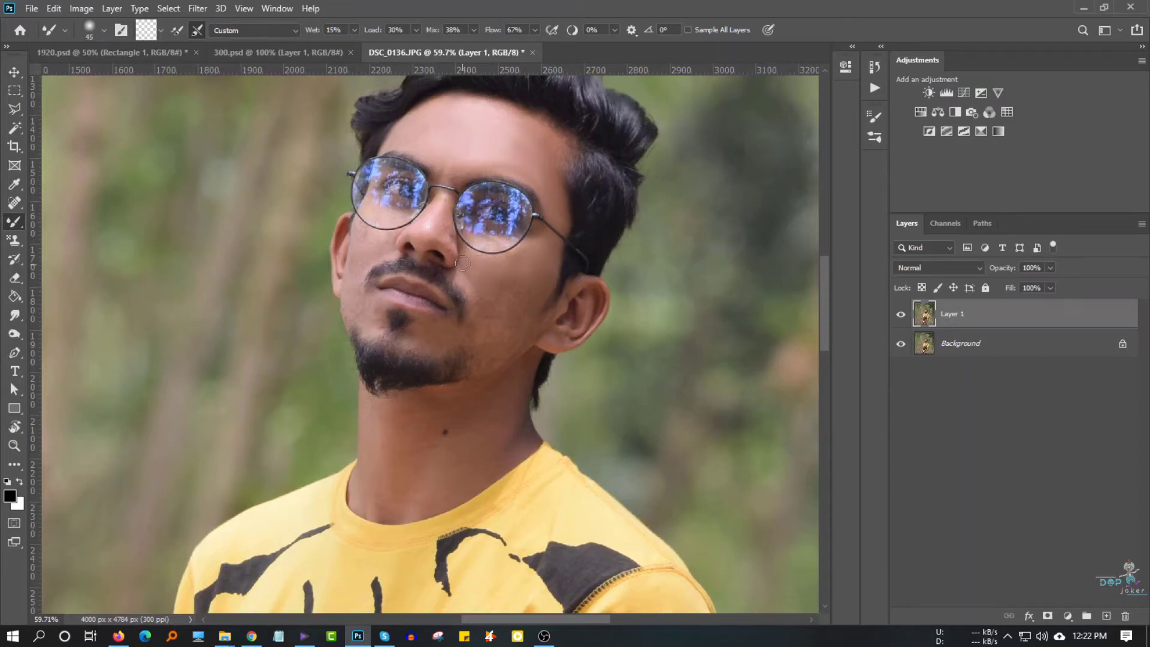
- Smooth the beard edge along the jaw and the goatee's left edge with a 30 px brush
scroll(464, 261, "up", 5, "alt")
key("bracketleft")
key("bracketleft")
key("bracketleft")
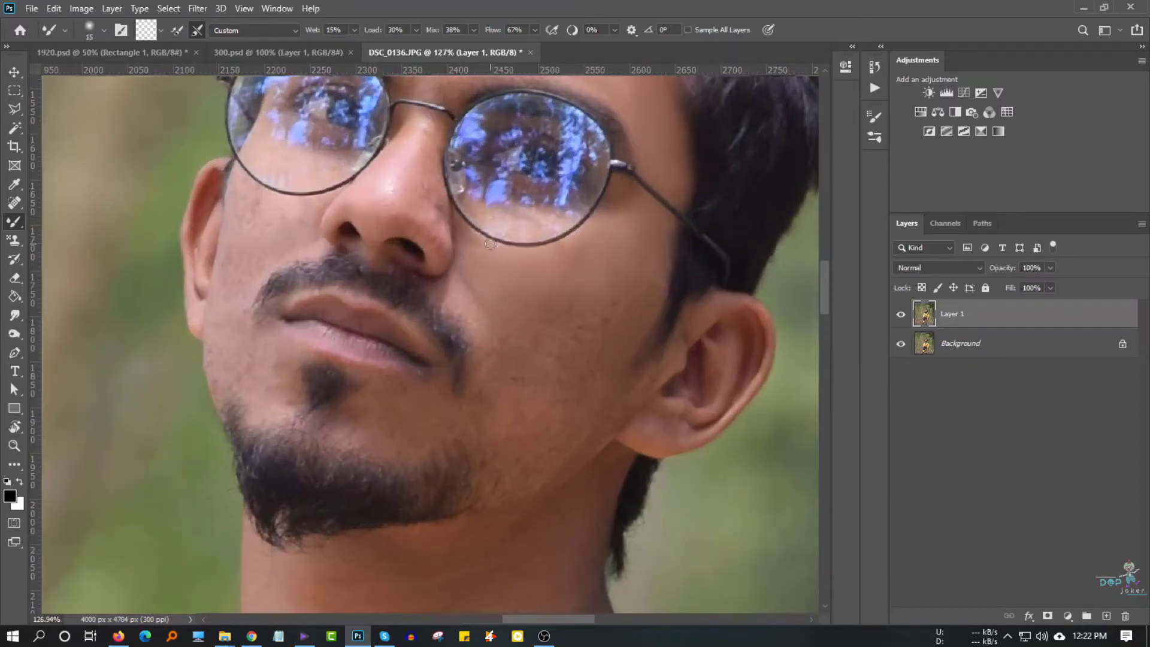
key("bracketright")
key("bracketright")
key("bracketright")
left_click_drag(383, 413, 418, 422)
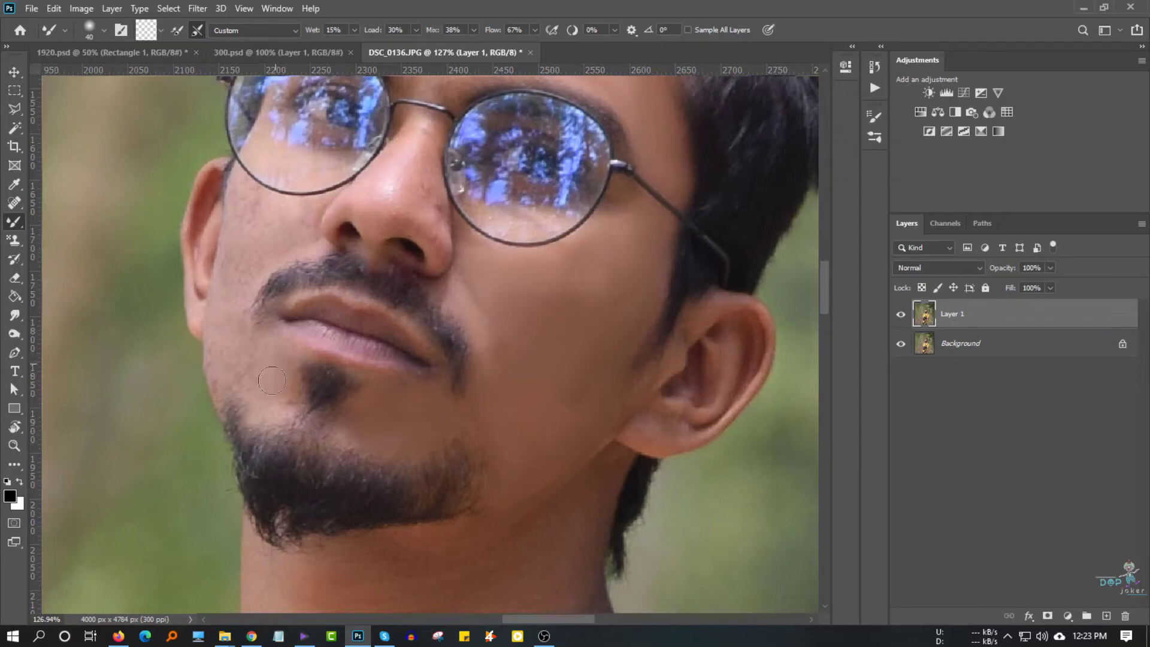
left_click_drag(275, 376, 276, 392)
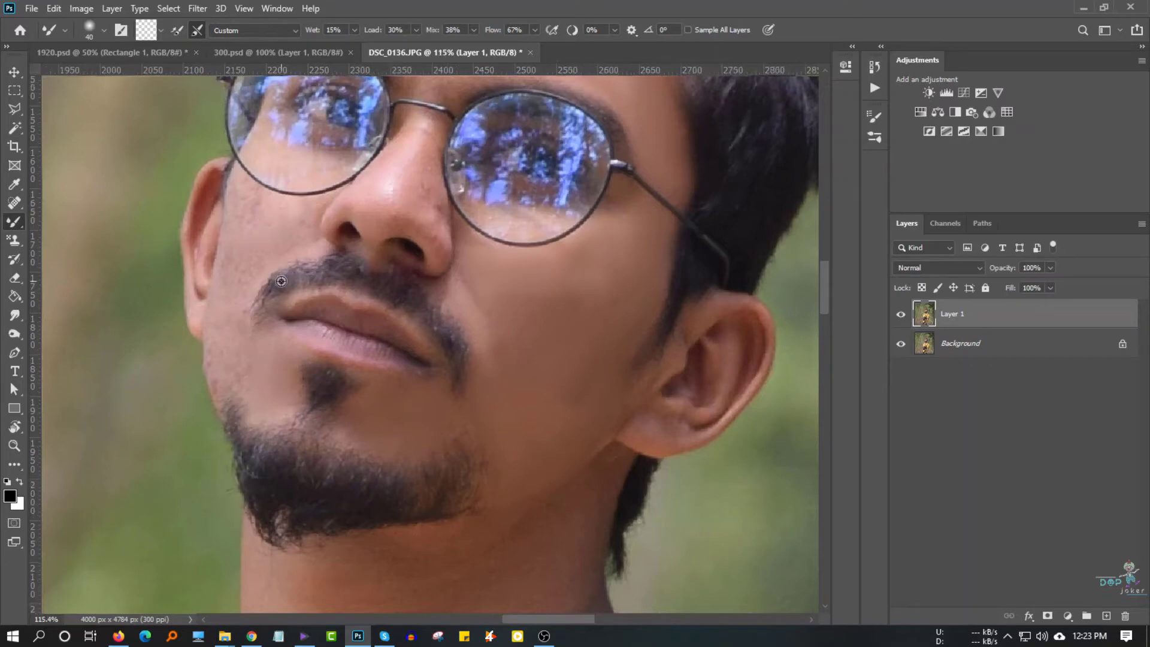
- Smooth the skin down the nose bridge, resizing the brush between 40 and 15 px
scroll(390, 191, "down", 3)
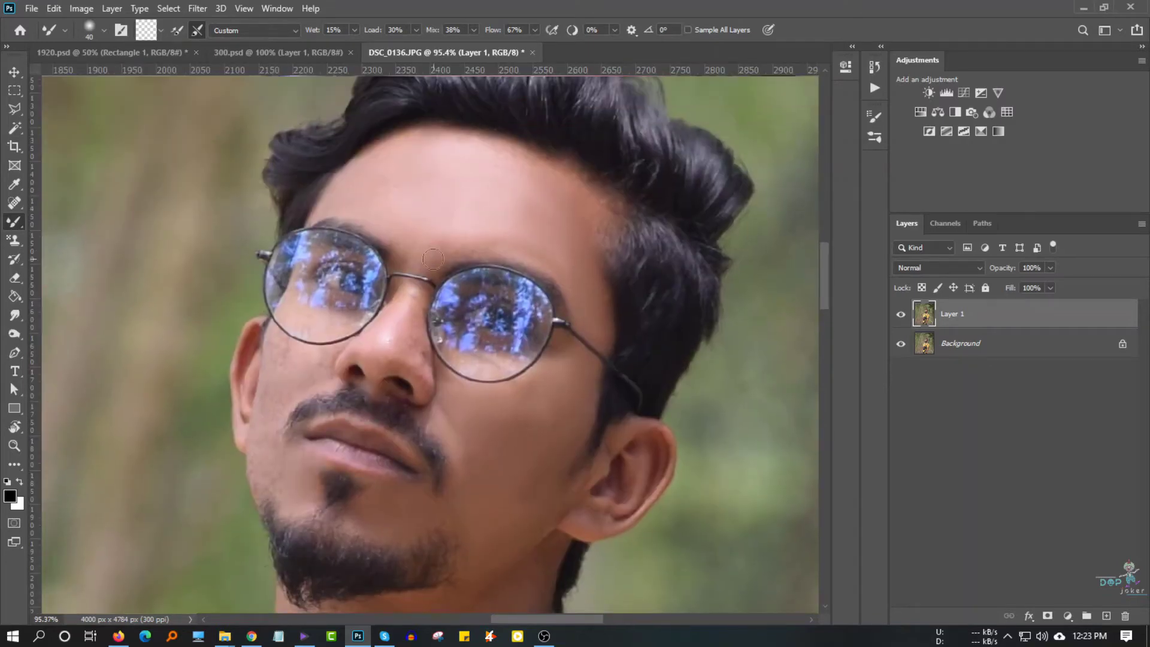
left_click_drag(411, 290, 425, 391)
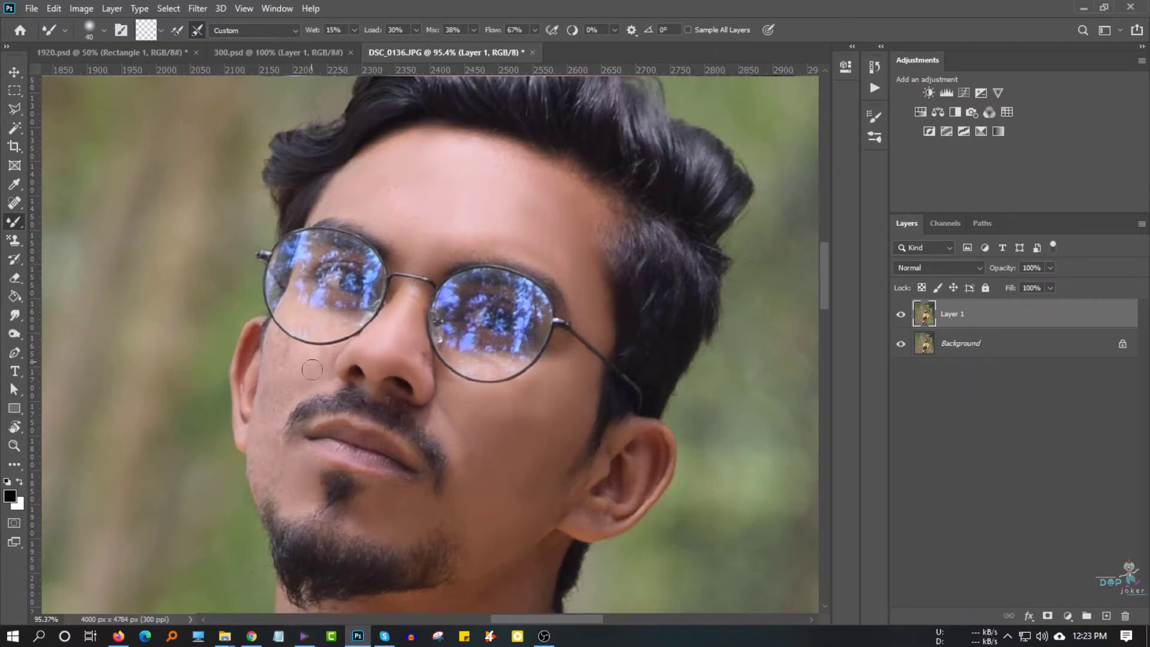
key("bracketright")
key("bracketleft")
scroll(378, 482, "down", 1)
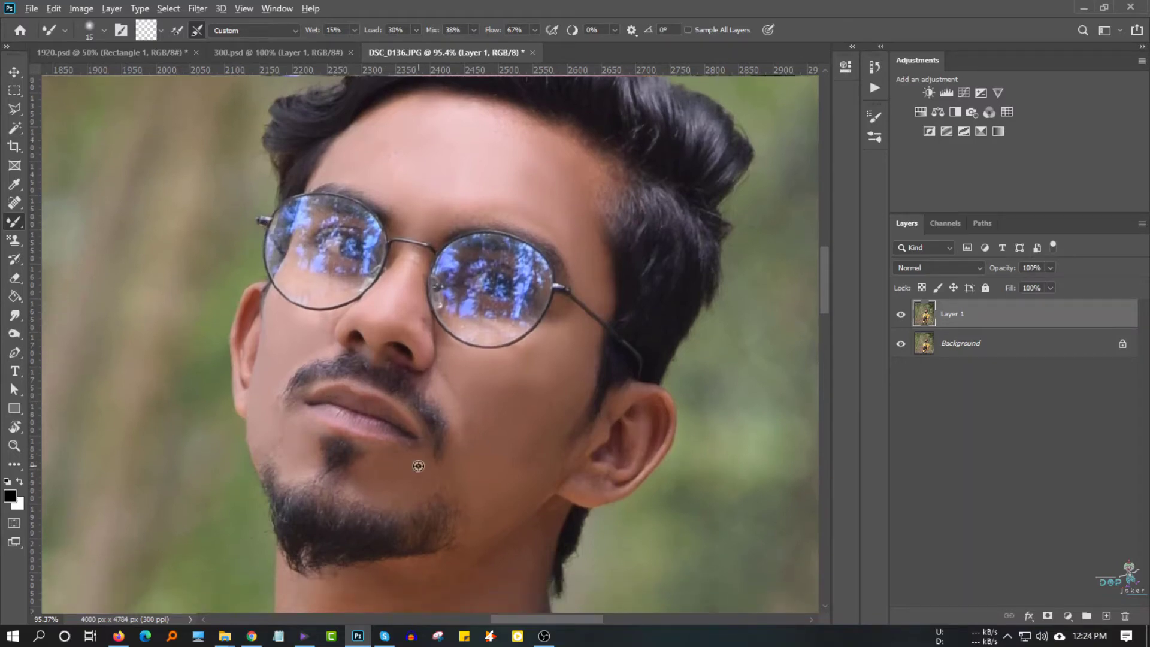
scroll(418, 465, "down", 5)
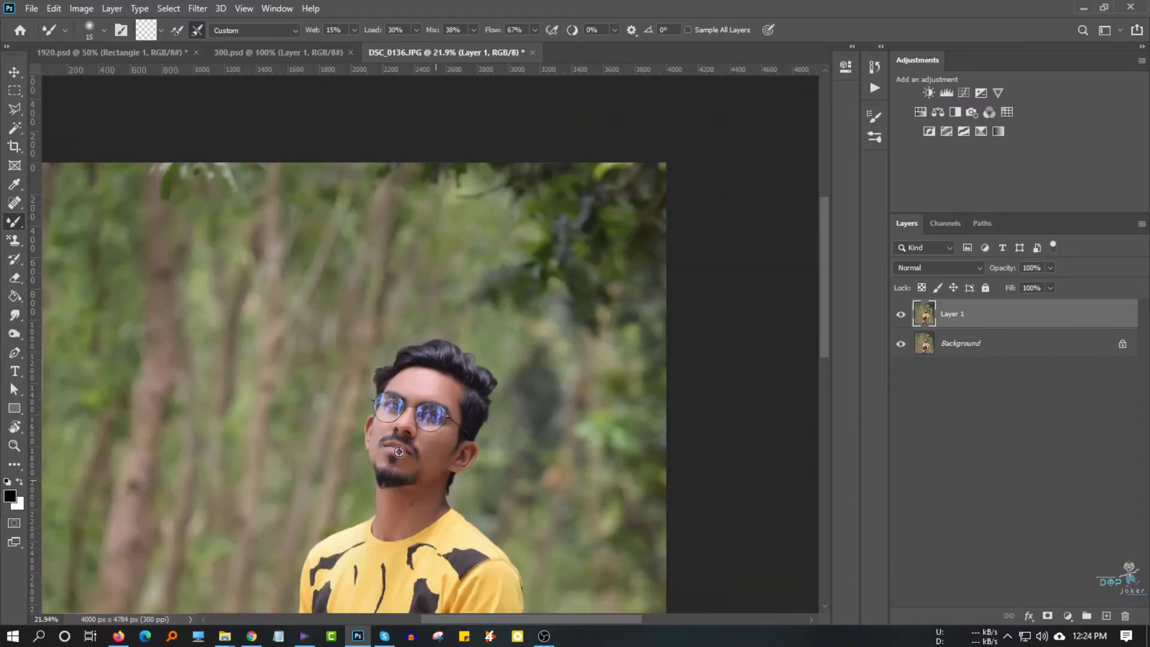
- Smooth the skin along the ear's outline with a 20 px mixer brush
scroll(405, 460, "down", 2)
scroll(419, 444, "up", 4)
scroll(469, 426, "up", 2)
scroll(497, 384, "up", 1)
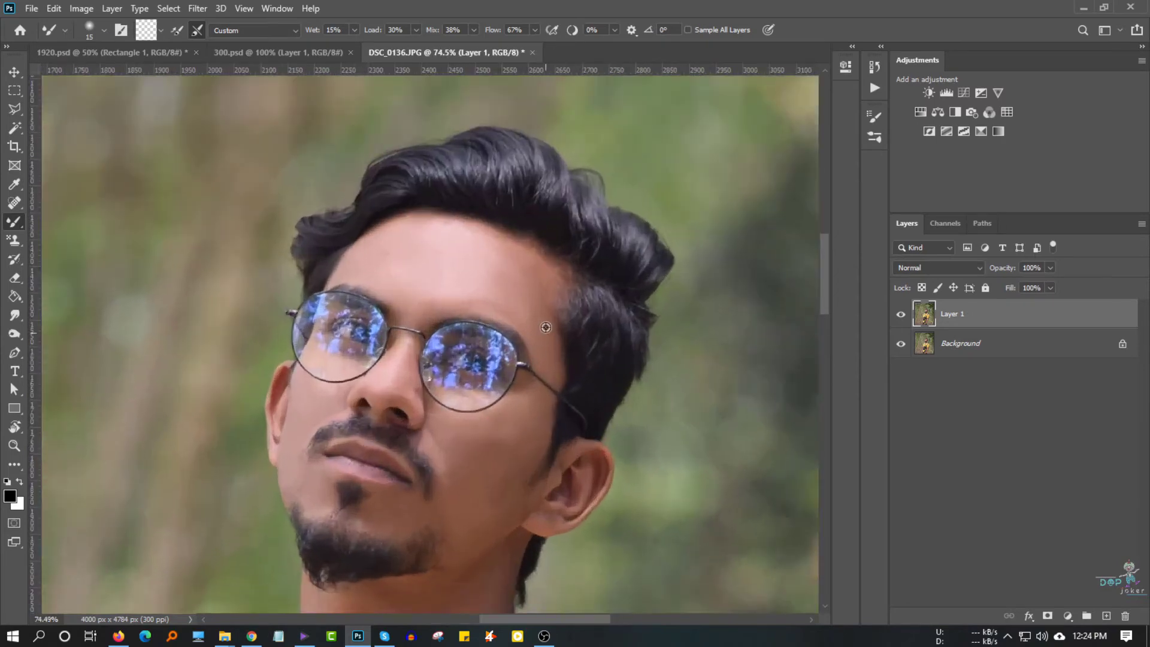
key("bracketright")
scroll(517, 452, "down", 1)
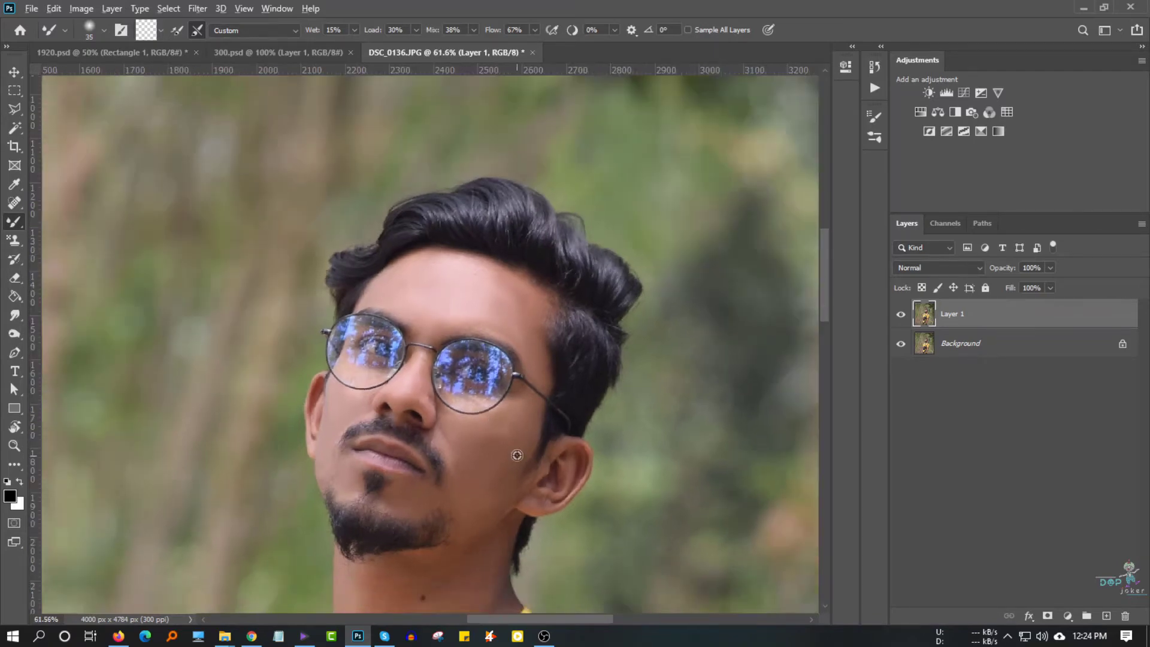
scroll(527, 480, "up", 2)
left_click_drag(519, 510, 572, 519)
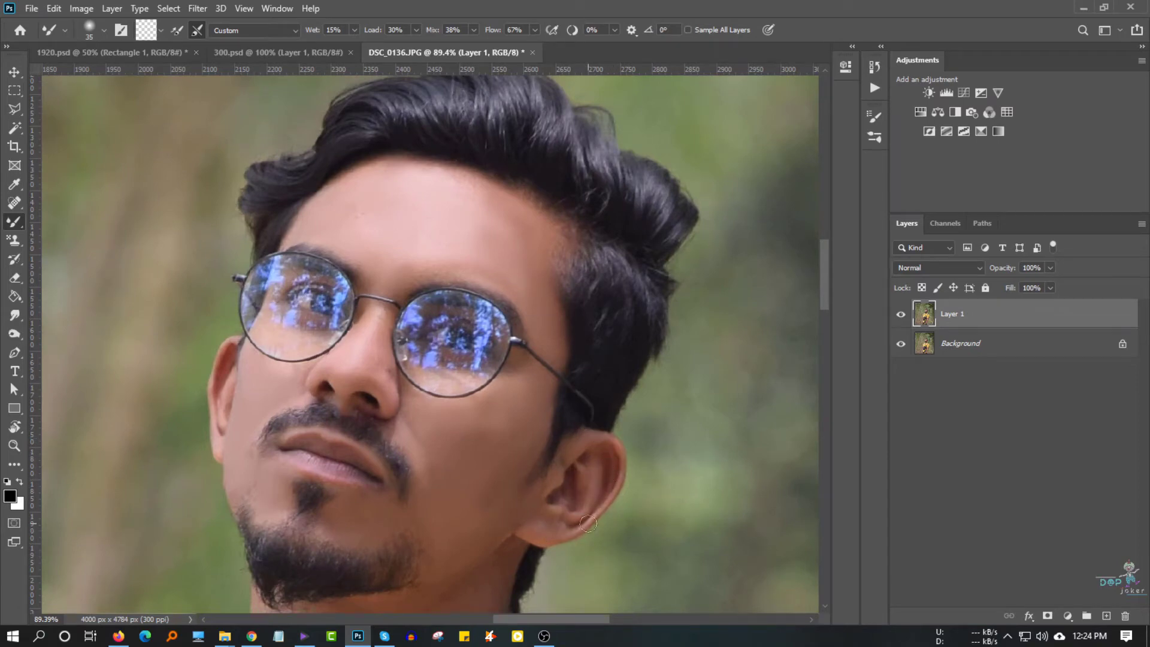
- Continue smoothing the neck and forehead skin, resizing the brush between 40 and 50 px
scroll(539, 521, "down", 3)
scroll(437, 532, "down", 1)
key("bracketright")
key("bracketright")
key("bracketright")
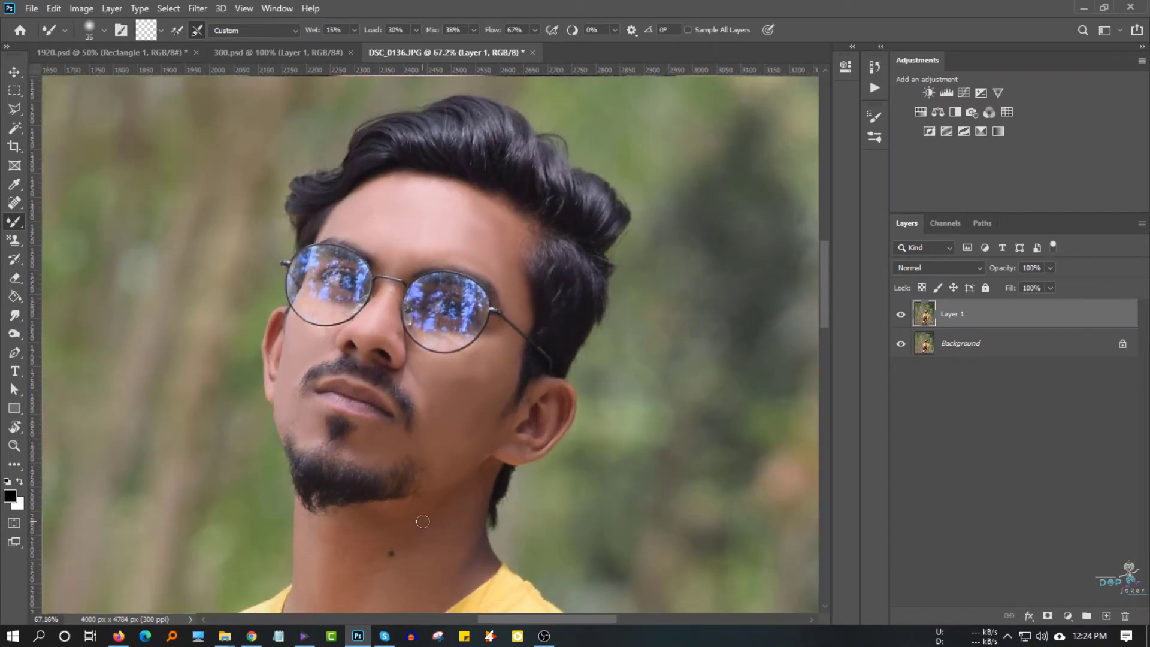
scroll(414, 503, "down", 3)
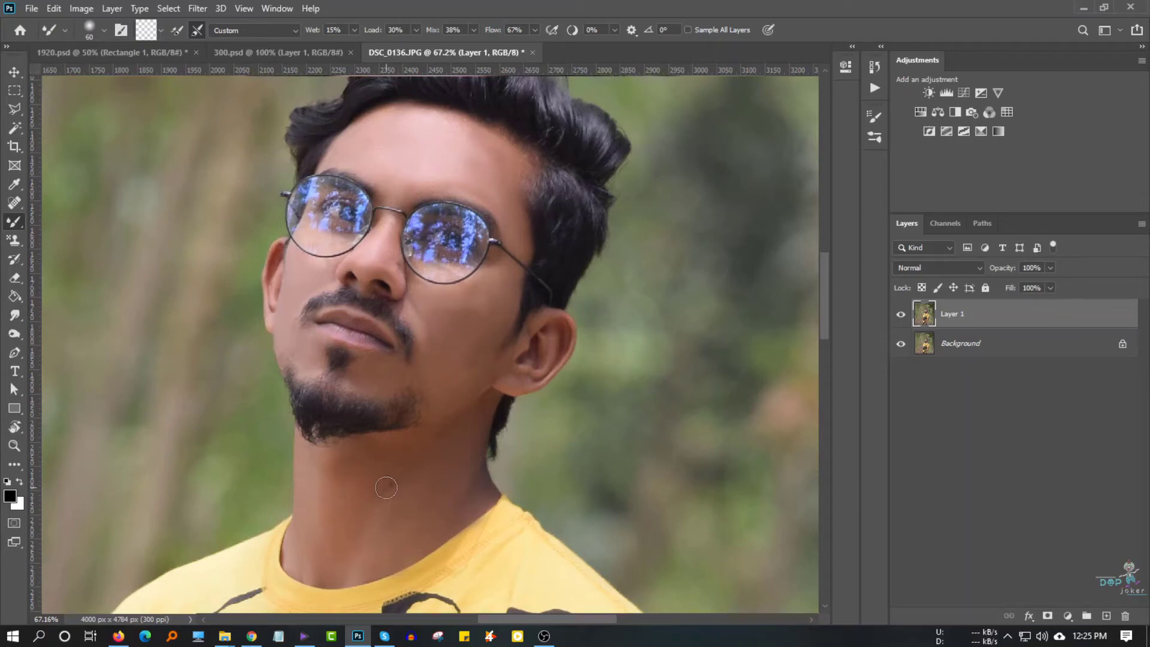
key("bracketleft")
key("bracketleft")
scroll(423, 266, "up", 2)
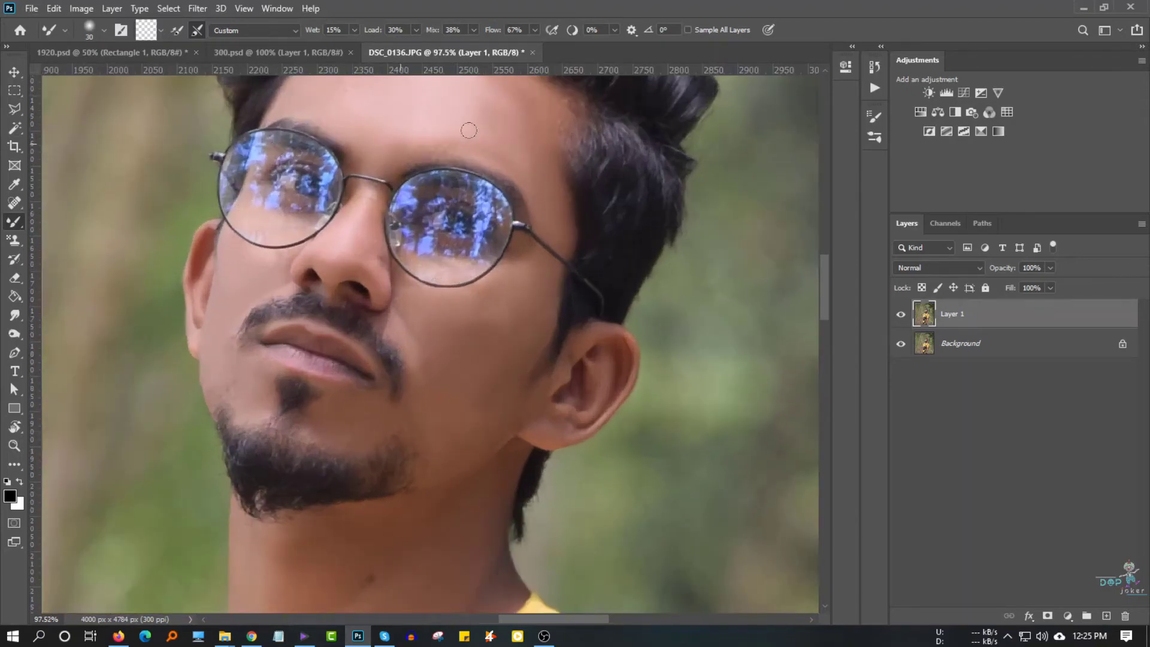
scroll(487, 123, "down", 3)
scroll(367, 330, "up", 1)
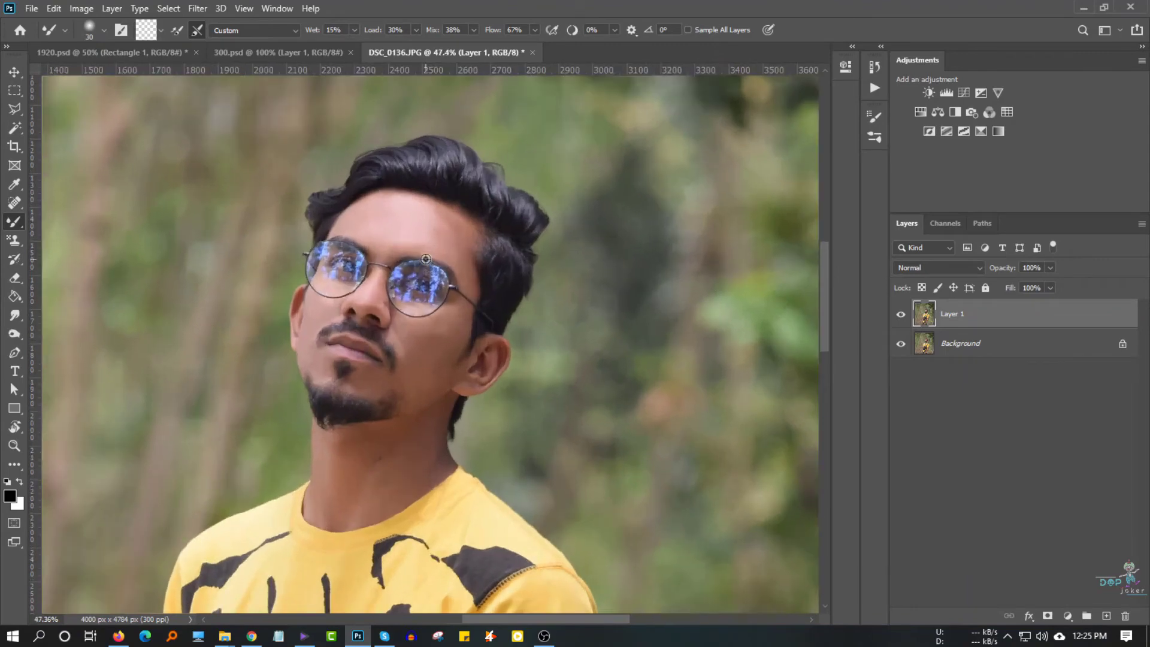
scroll(435, 234, "up", 2)
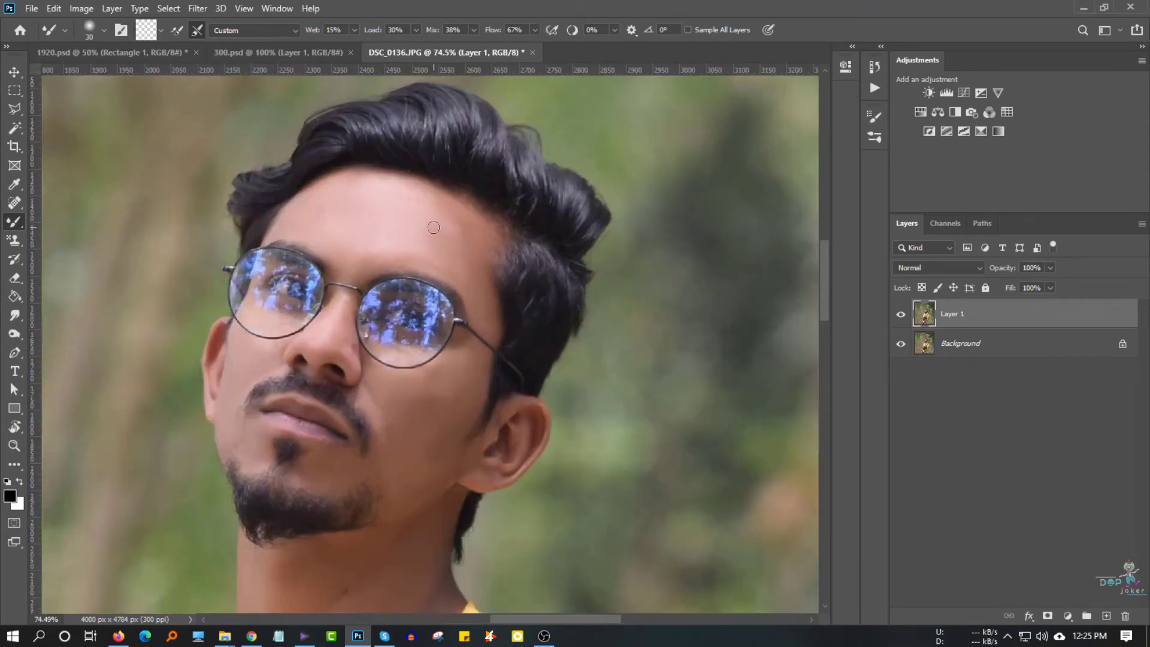
key("bracketright")
key("bracketright")
key("bracketright")
scroll(427, 262, "down", 2)
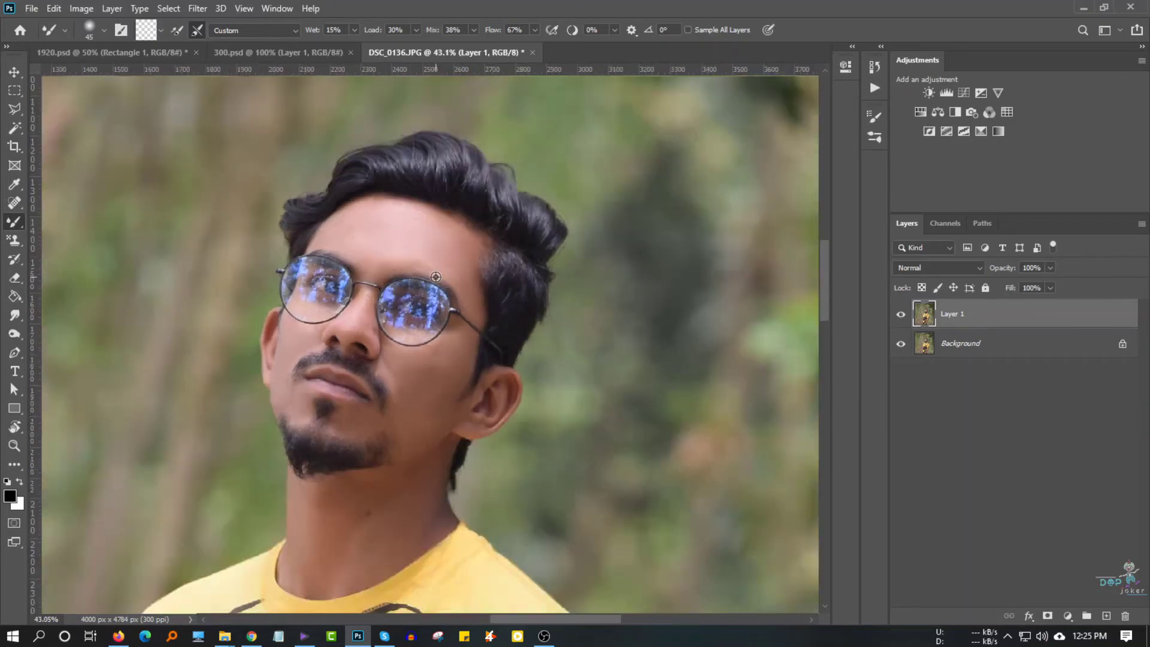
scroll(479, 359, "down", 3)
scroll(527, 460, "up", 1)
scroll(454, 439, "down", 1)
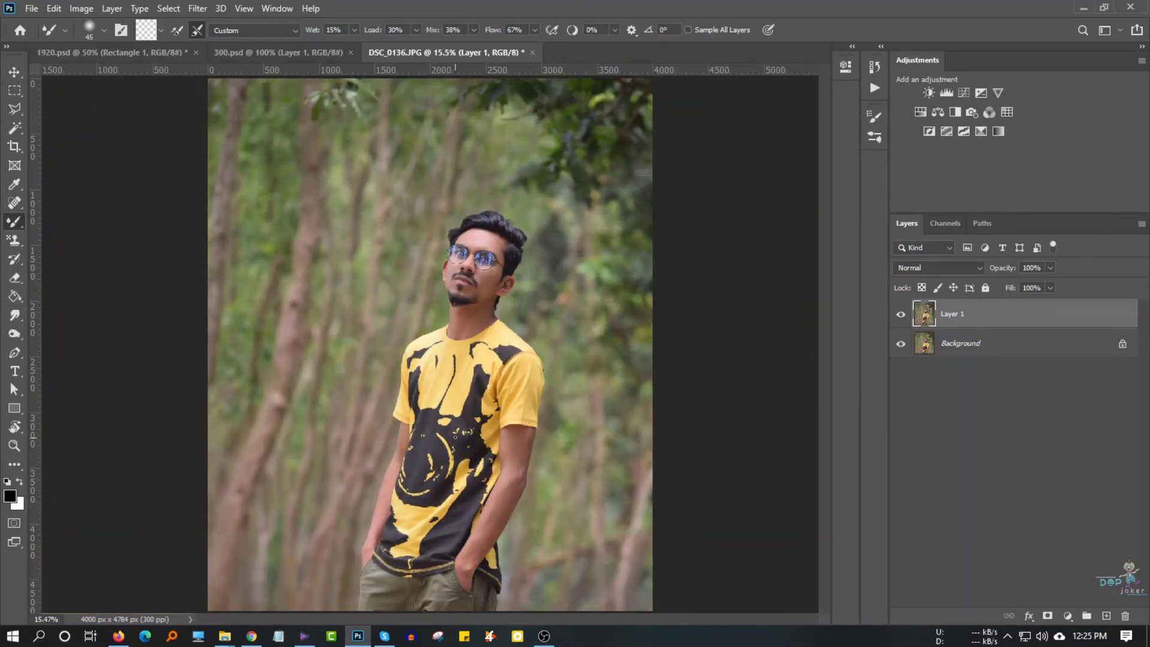
- Blend the remaining skin around the nose, cheek and upper lip, ending at brush size 15
scroll(455, 437, "up", 2)
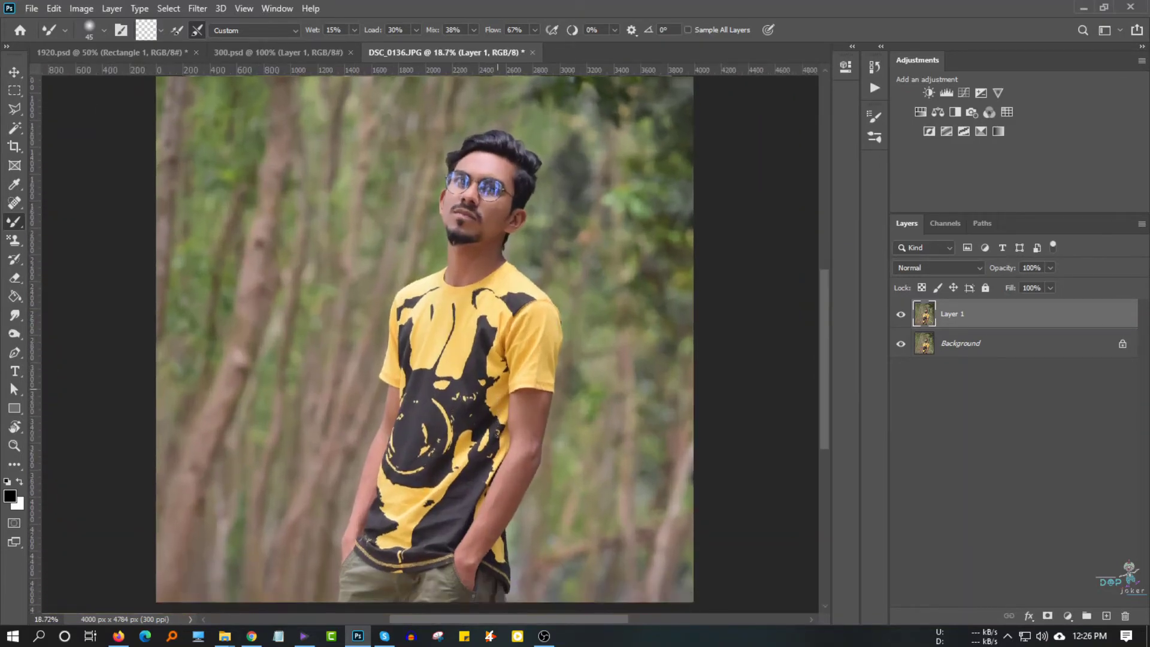
scroll(497, 434, "down", 2)
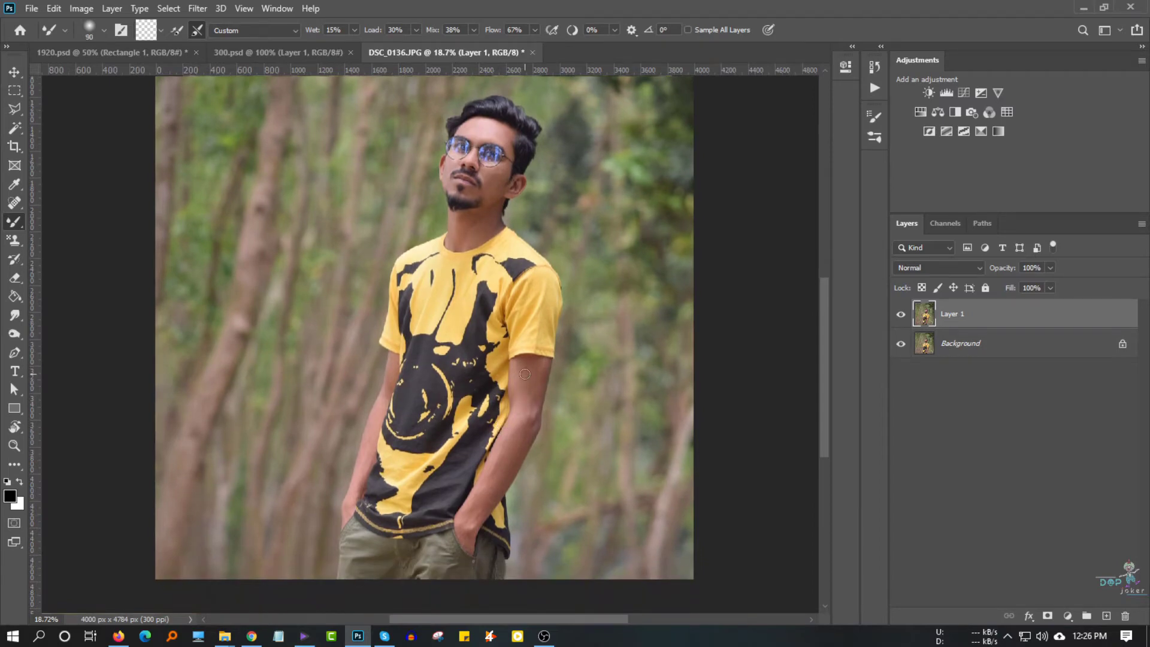
key("bracketright")
key("bracketright")
key("bracketright")
scroll(463, 265, "down", 2)
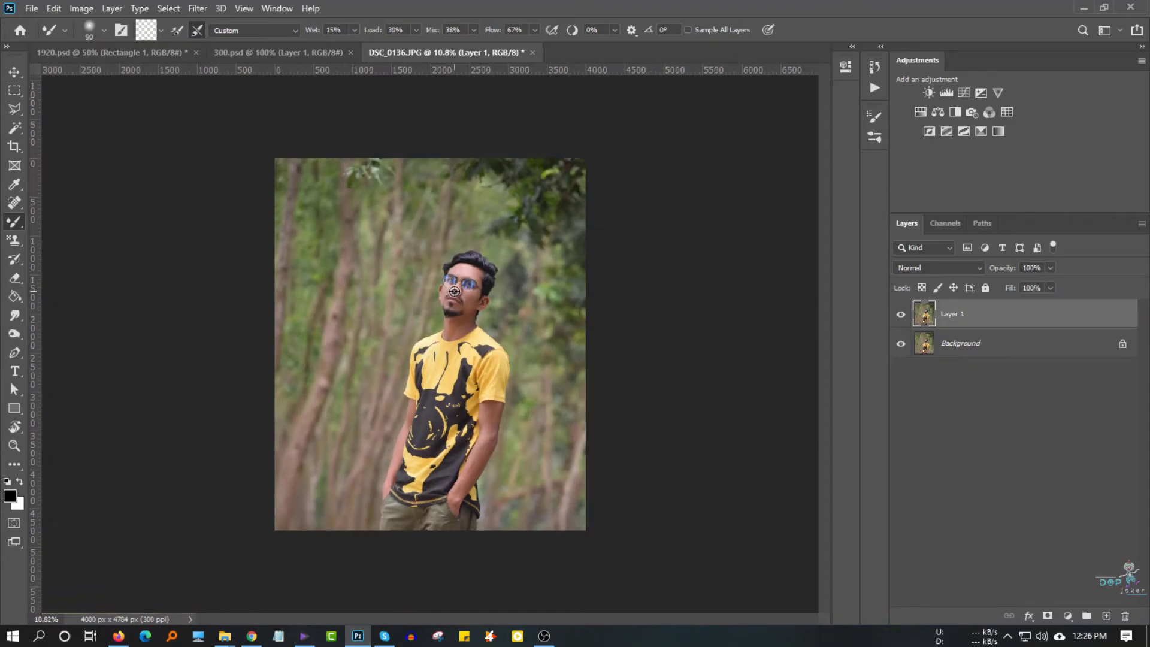
scroll(454, 294, "up", 1)
scroll(454, 294, "up", 2)
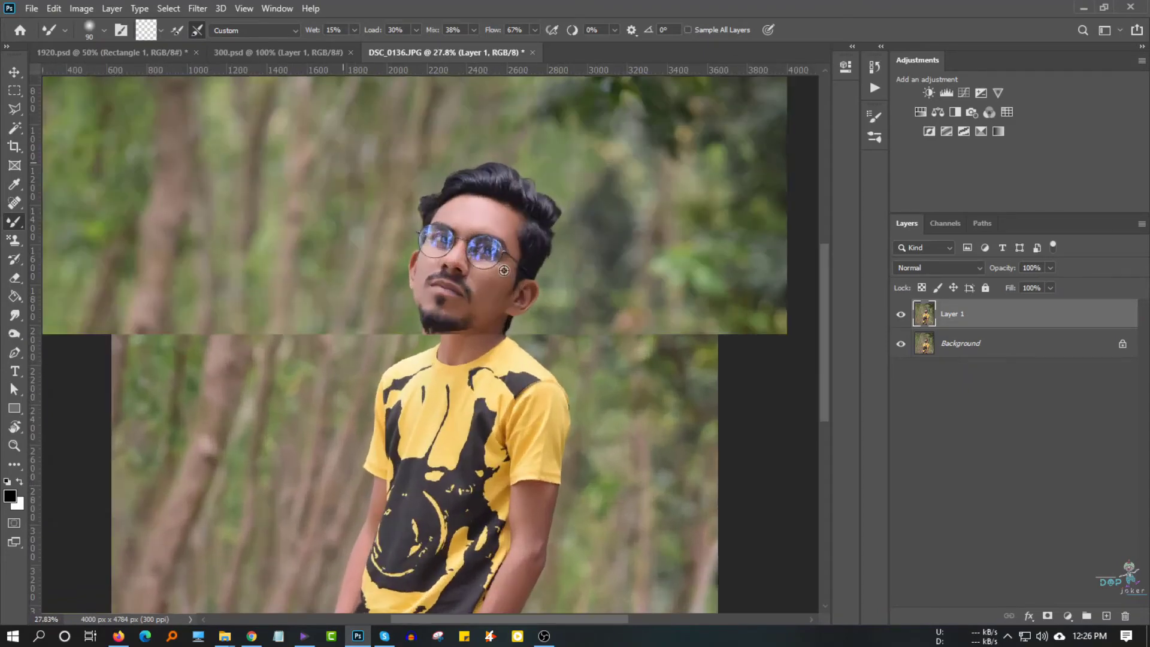
scroll(449, 292, "up", 2)
scroll(414, 288, "up", 1)
scroll(416, 293, "up", 1)
scroll(415, 293, "down", 1)
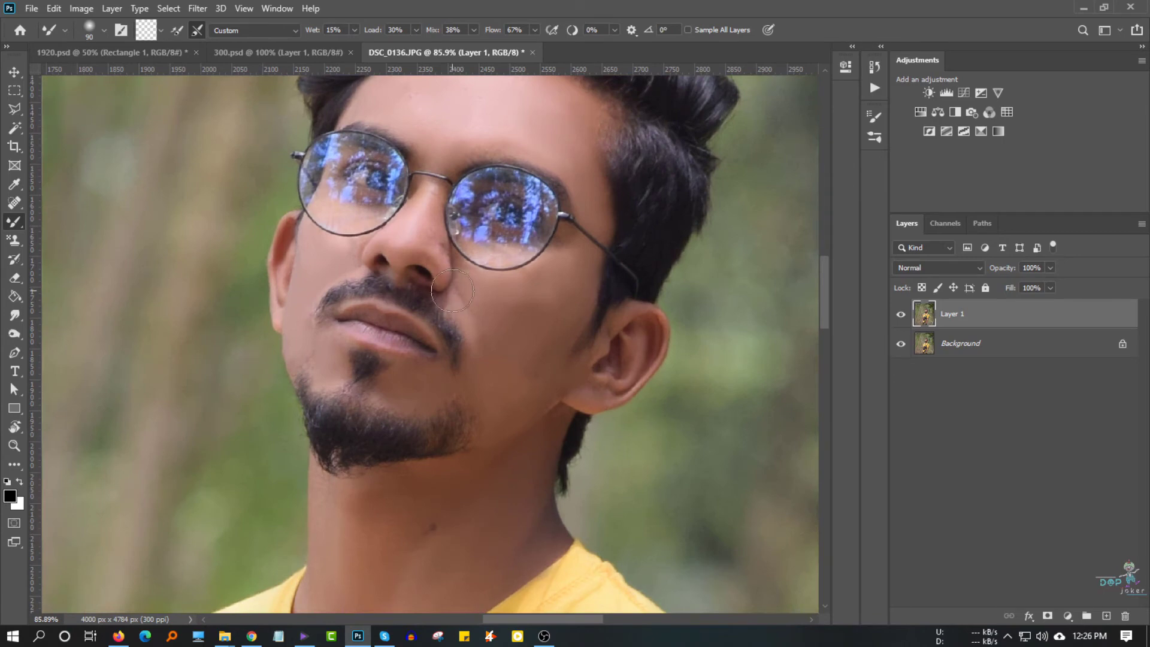
key("bracketleft")
key("bracketleft")
key("bracketleft")
key("bracketleft")
scroll(518, 372, "down", 2)
scroll(497, 360, "down", 4)
scroll(473, 347, "down", 3)
scroll(463, 340, "down", 1)
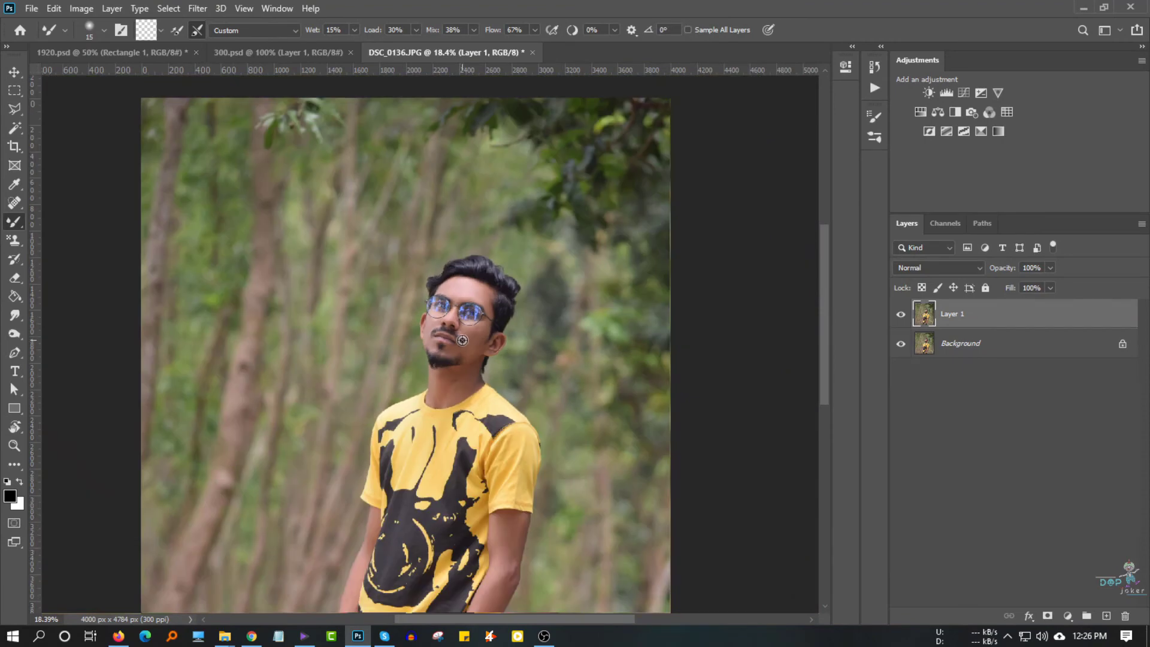
scroll(443, 340, "down", 2)
scroll(422, 341, "up", 1)
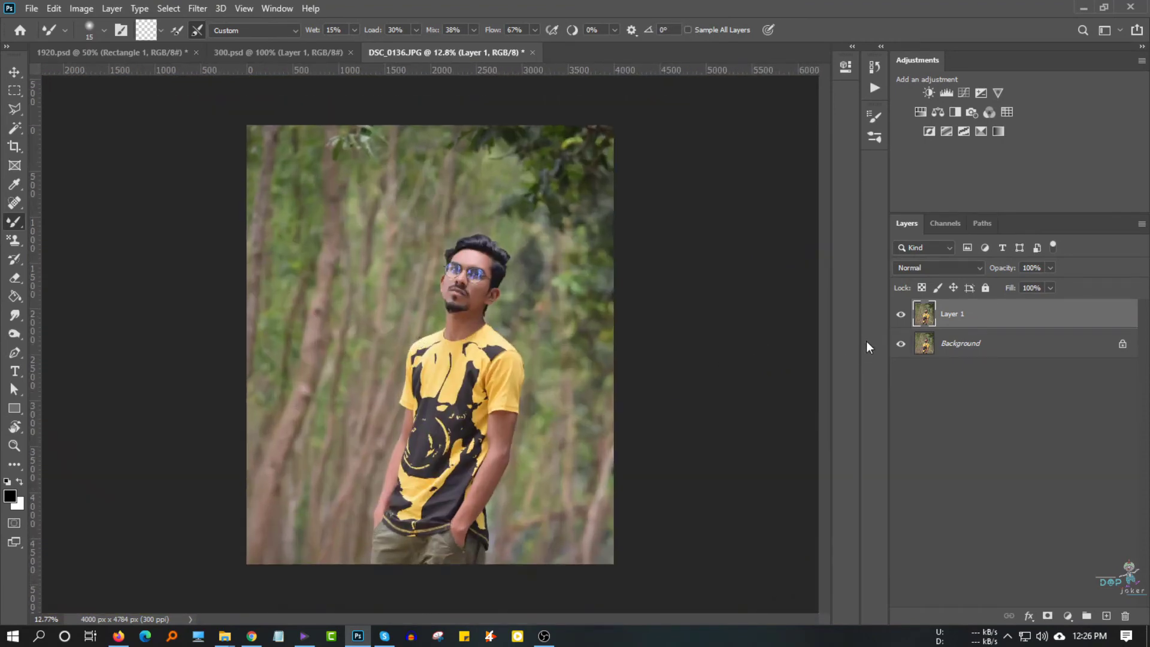
scroll(446, 320, "up", 3)
scroll(491, 306, "up", 2)
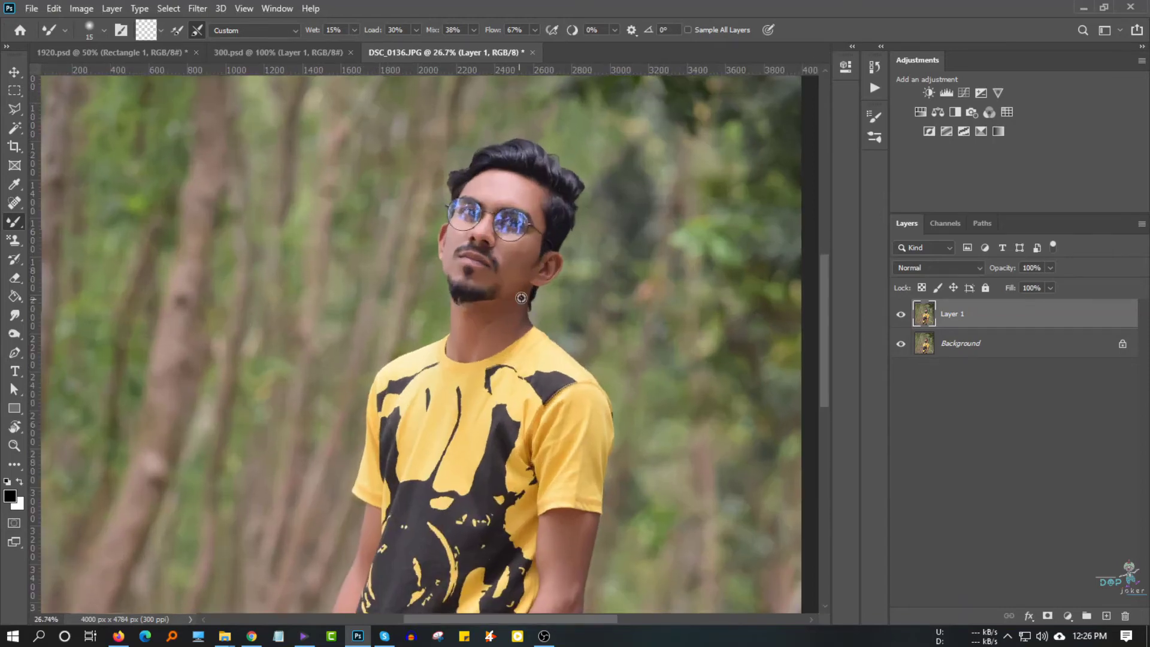
left_click_drag(522, 296, 510, 344)
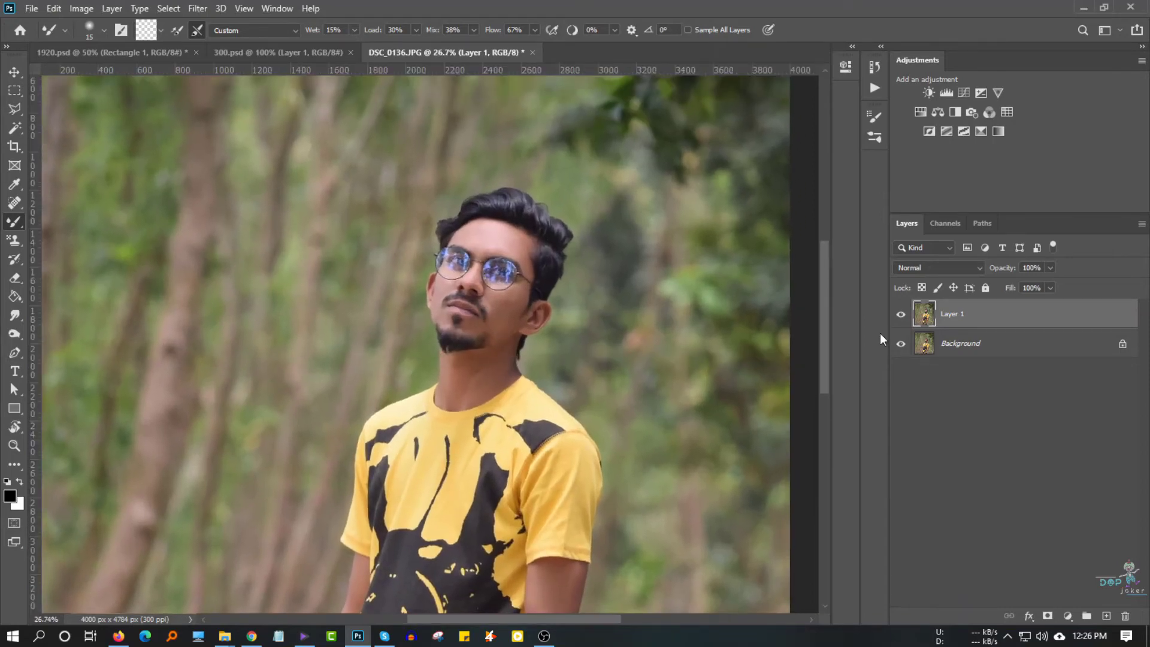
left_click(901, 317)
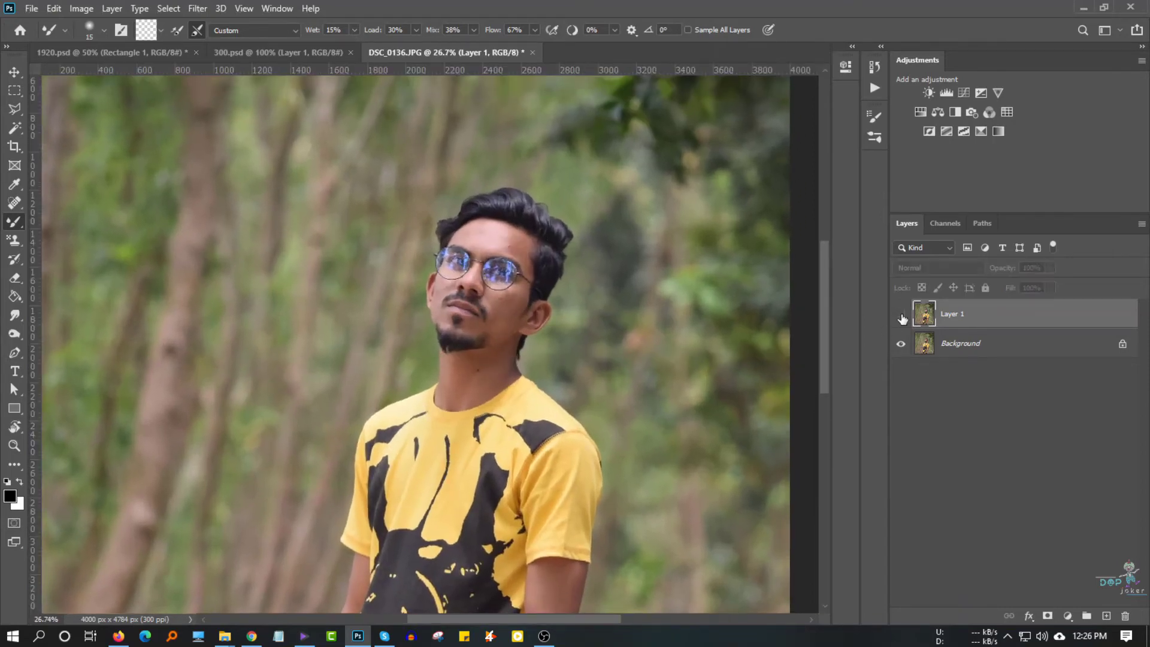
left_click(901, 317)
left_click(901, 316)
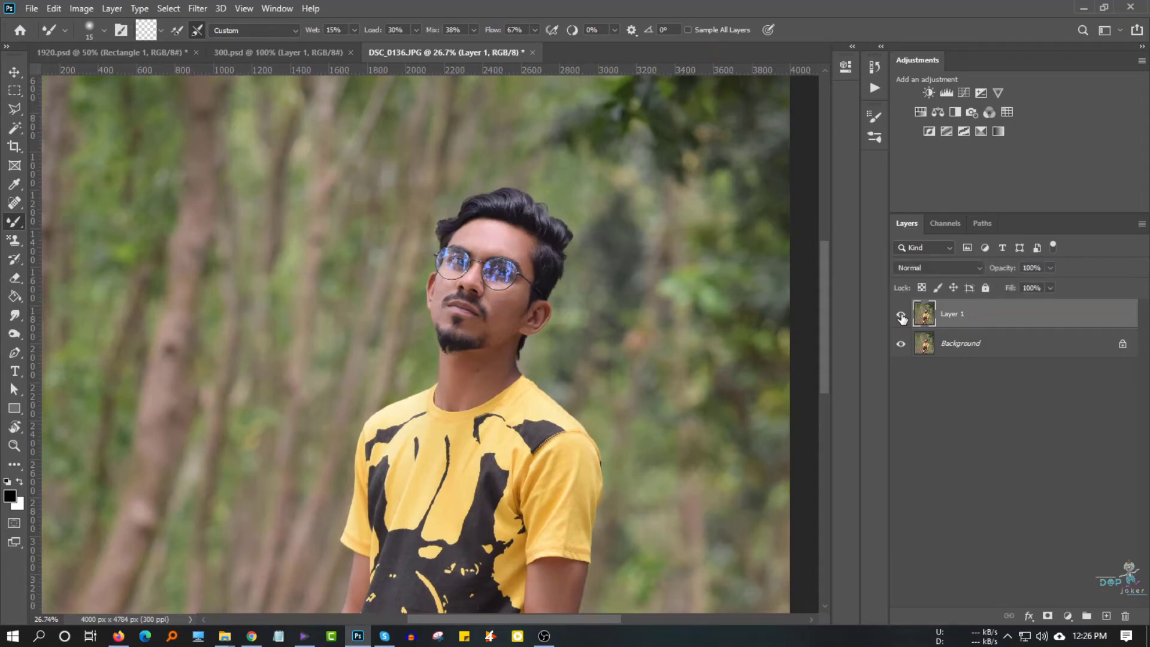
left_click(901, 316)
left_click(901, 317)
scroll(488, 344, "down", 2)
scroll(489, 344, "down", 2)
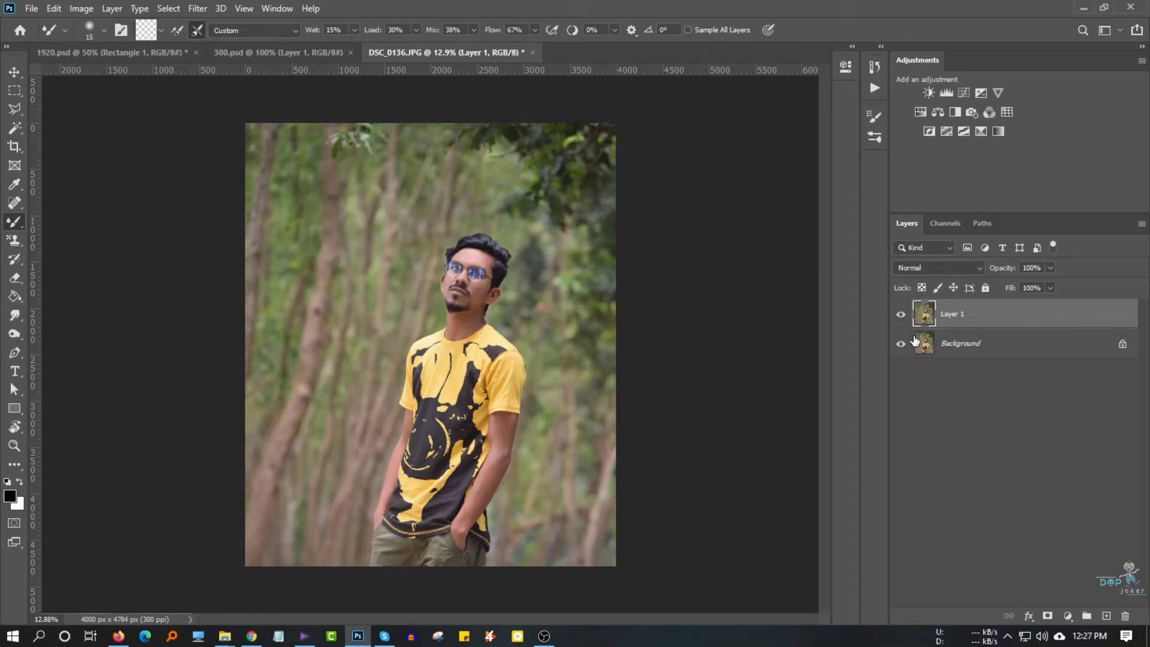
- In the Camera Raw Filter, raise contrast, lower highlights, cool temperature and reduce saturation
key("v")
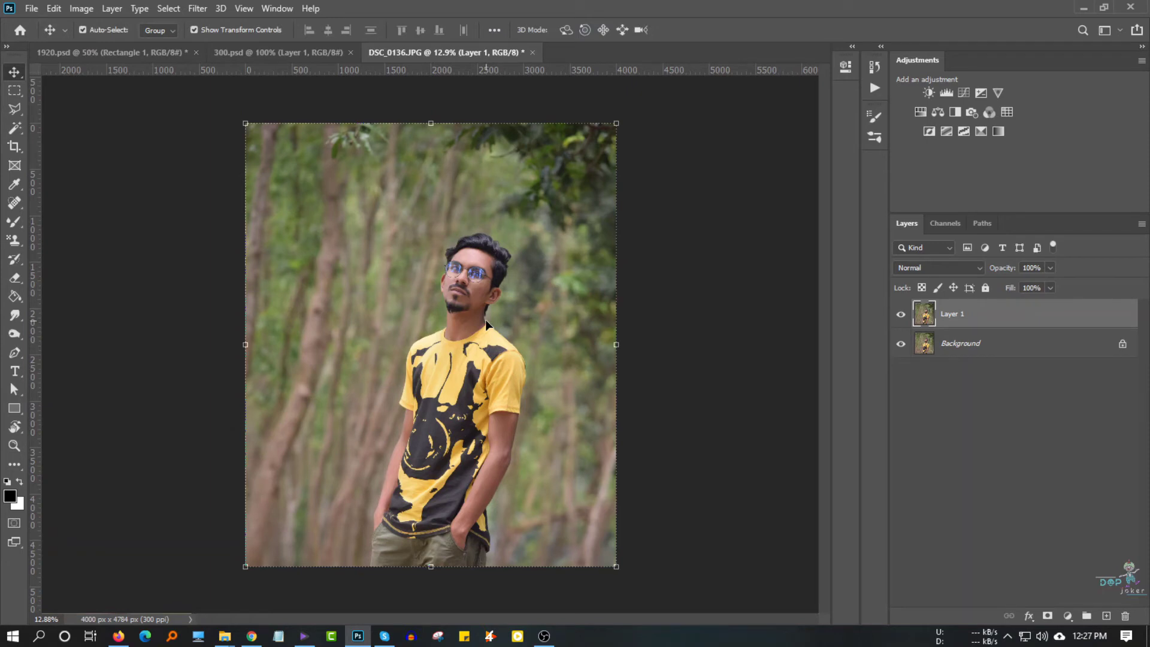
left_click(204, 11)
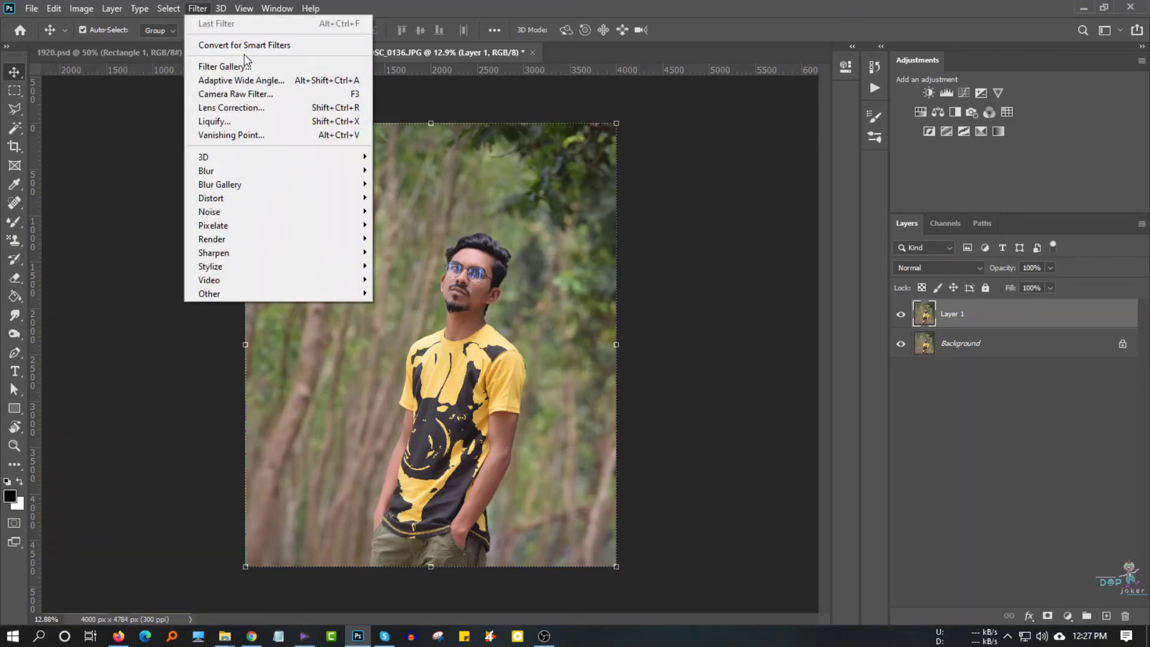
left_click(263, 94)
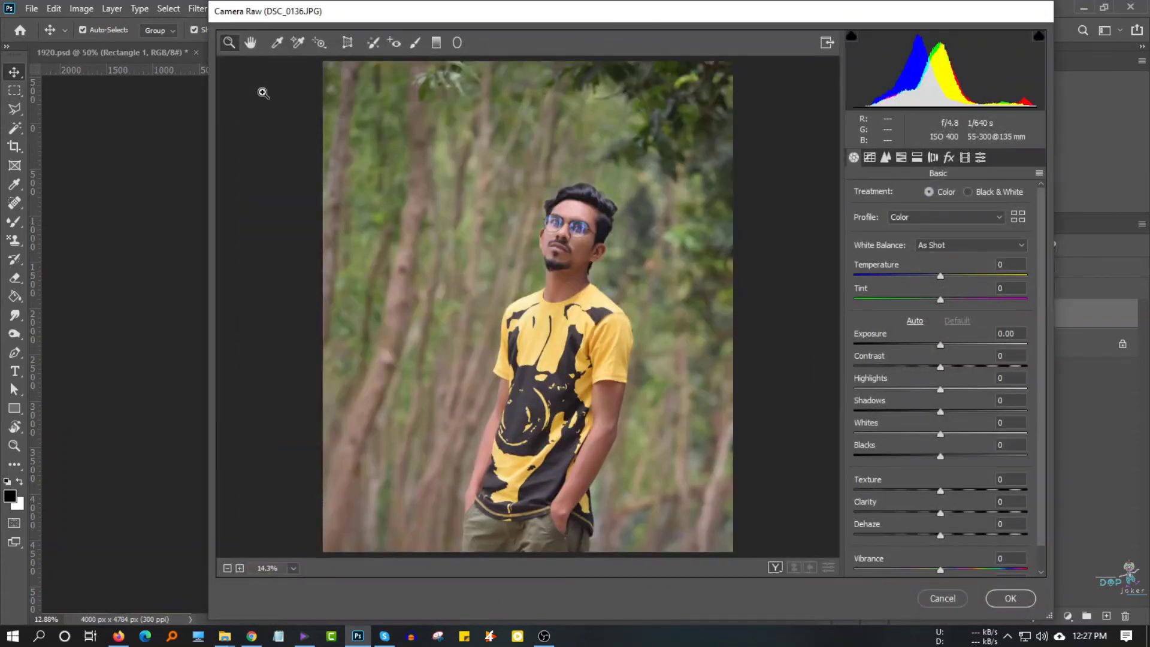
left_click(940, 345)
mouse_move(940, 366)
left_mouse_down()
mouse_move(952, 367)
mouse_move(925, 389)
mouse_move(925, 412)
mouse_move(952, 456)
mouse_move(921, 491)
mouse_move(973, 513)
mouse_move(953, 535)
mouse_move(965, 543)
mouse_move(932, 565)
left_mouse_up()
scroll(959, 539, "down", 1)
left_click_drag(940, 250, 936, 249)
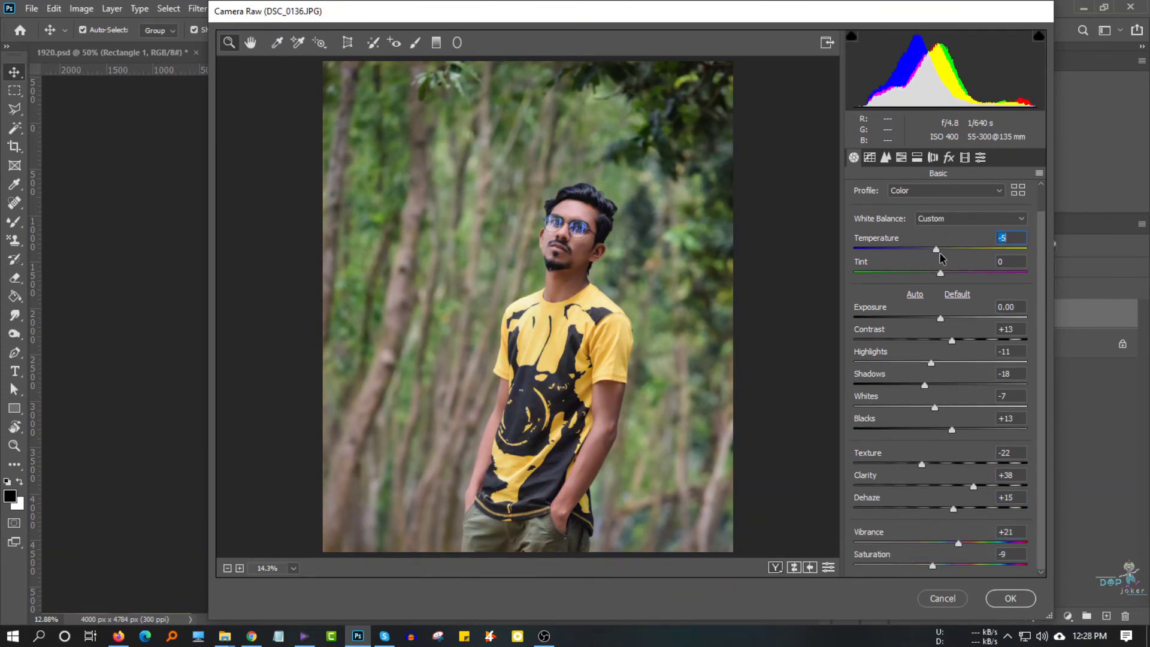
- Adjust the tone curve and add luminance and colour noise reduction
left_click(870, 157)
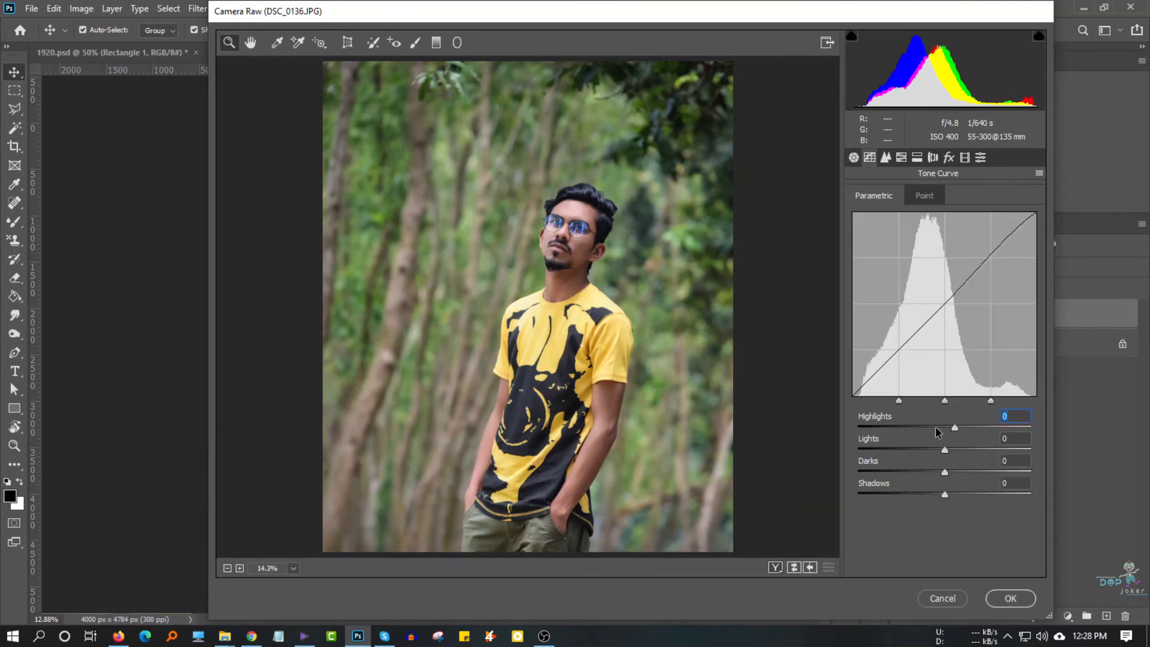
mouse_move(944, 449)
left_mouse_down()
mouse_move(935, 450)
mouse_move(932, 496)
left_mouse_up()
left_click(885, 157)
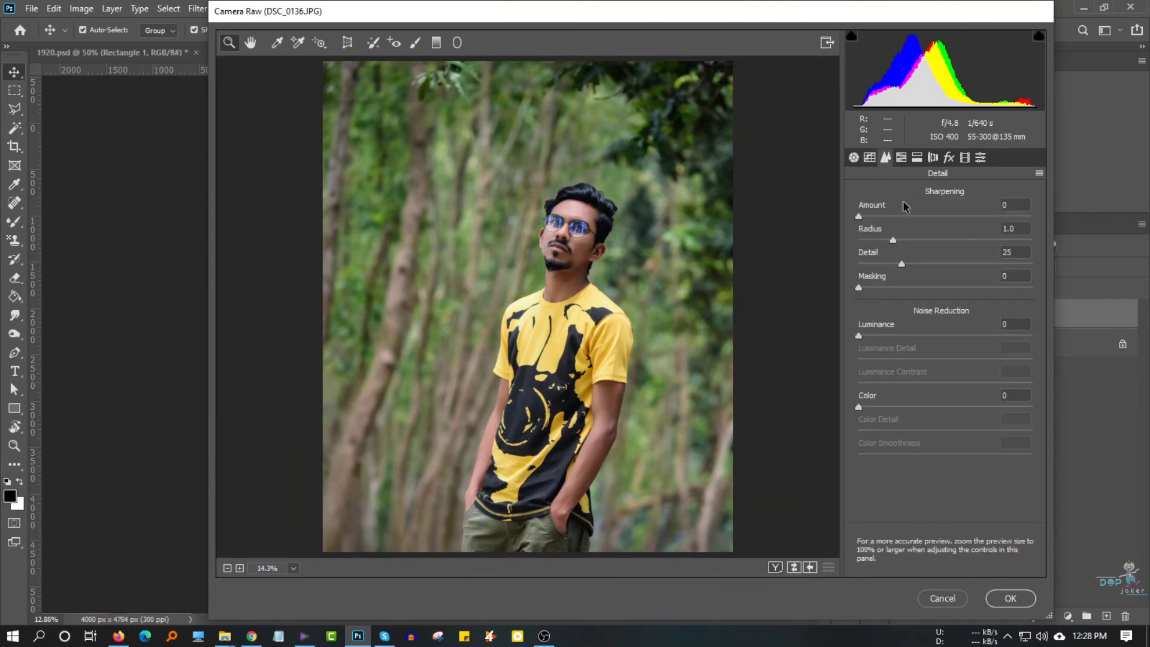
left_click_drag(858, 335, 901, 336)
mouse_move(859, 384)
left_mouse_down()
mouse_move(887, 383)
mouse_move(897, 407)
left_mouse_up()
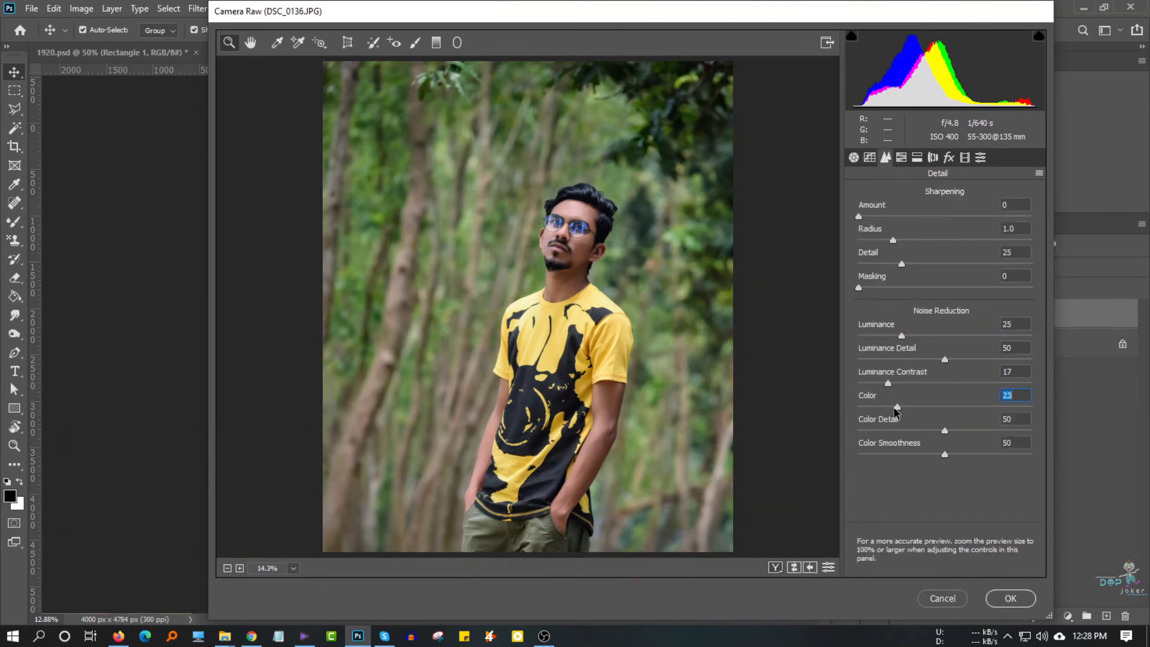
- Tune HSL saturation: boost red and aqua, mute orange and greens, blue -30, magenta -13
left_click(901, 157)
mouse_move(944, 247)
left_mouse_down()
mouse_move(966, 247)
mouse_move(925, 271)
mouse_move(974, 318)
mouse_move(945, 319)
mouse_move(1030, 343)
left_mouse_up()
mouse_move(944, 366)
left_mouse_down()
mouse_move(912, 366)
mouse_move(988, 366)
mouse_move(904, 408)
left_mouse_up()
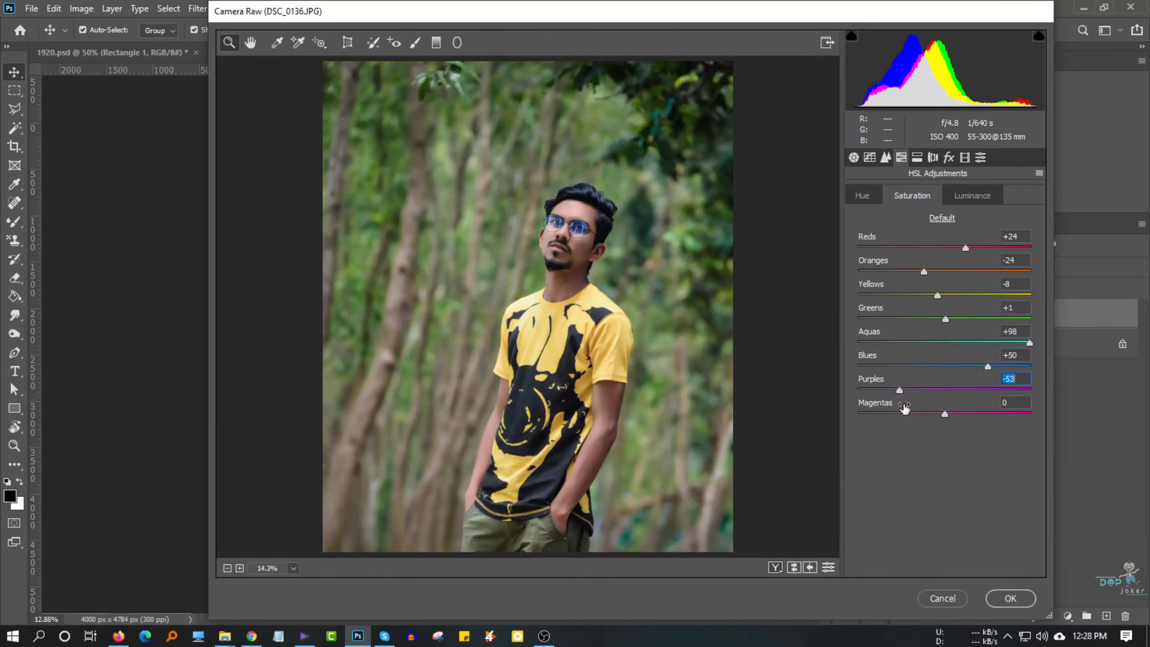
left_click(916, 414)
left_click(926, 366)
left_click_drag(923, 368, 919, 368)
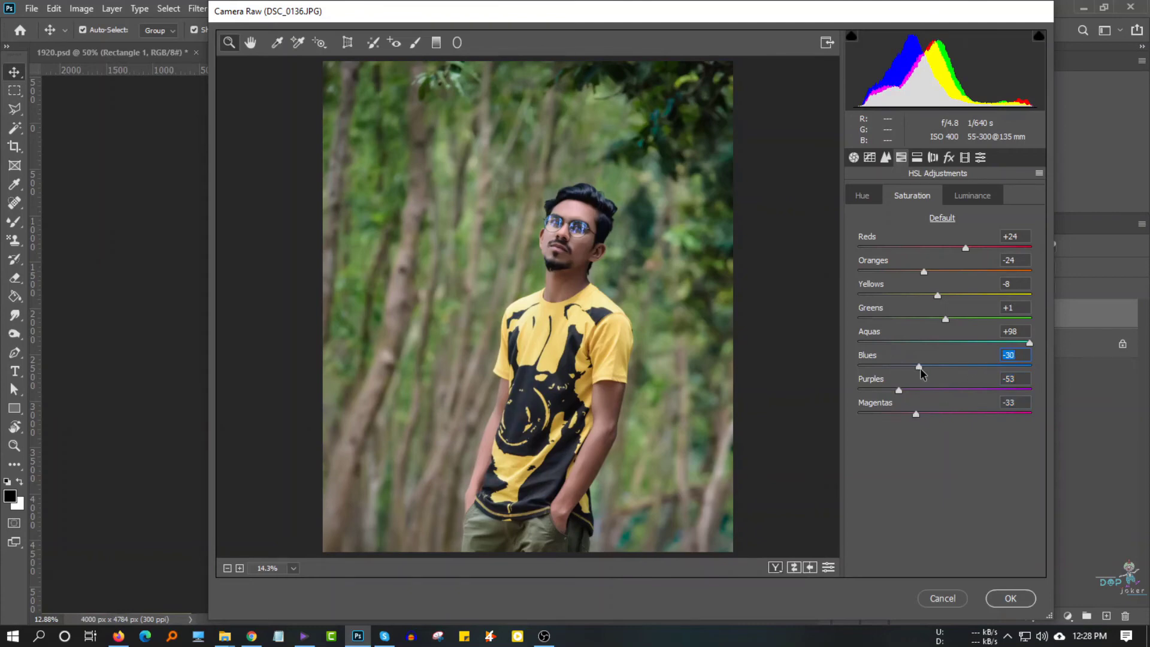
left_click_drag(985, 414, 935, 415)
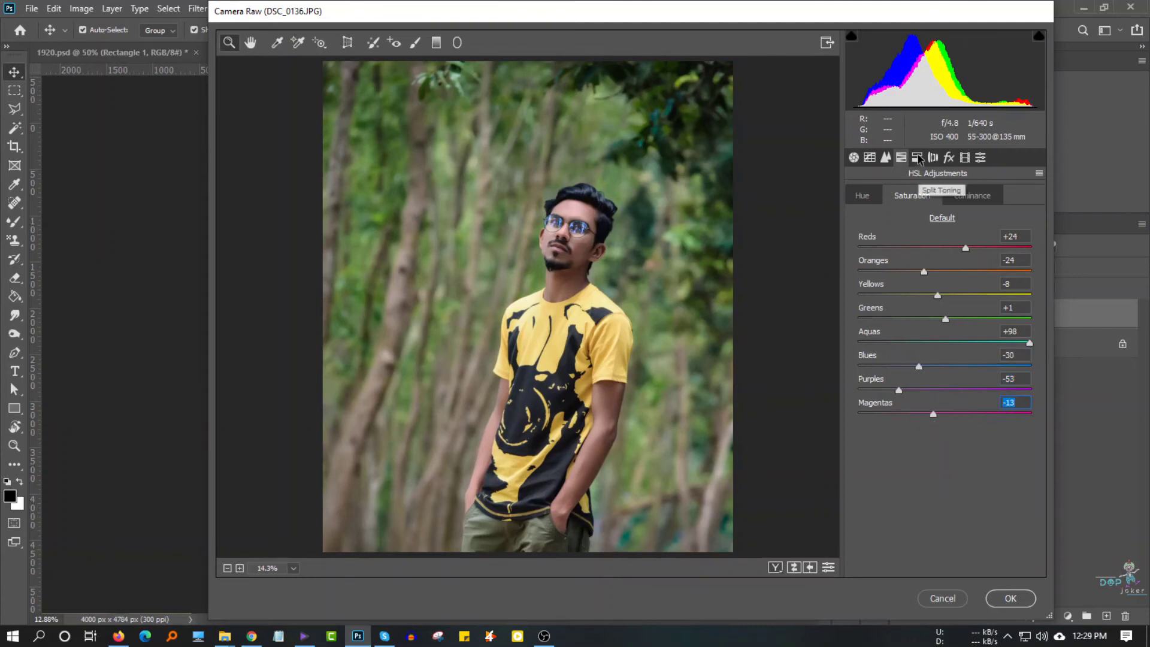
- Add a -11 dark vignette and apply the Camera Raw filter
left_click(932, 157)
mouse_move(944, 343)
left_mouse_down()
mouse_move(959, 368)
mouse_move(913, 440)
left_mouse_up()
left_click(1011, 599)
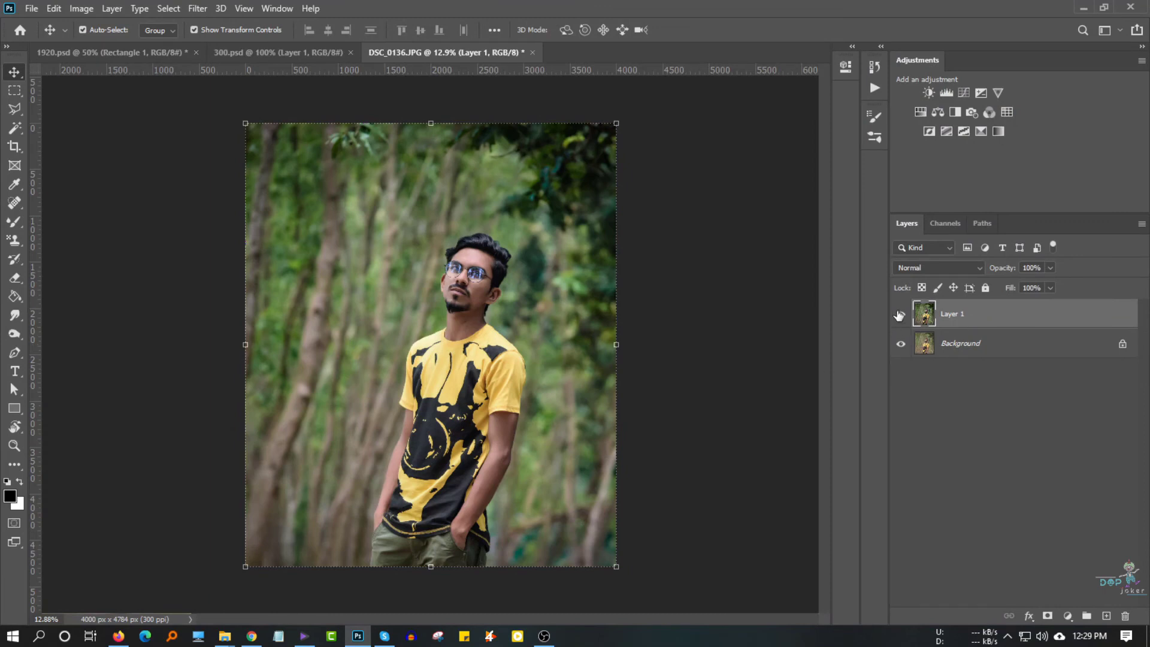
- Apply Curves with darker shadows, a midtone point and the white point output lowered to 253
left_click(899, 314)
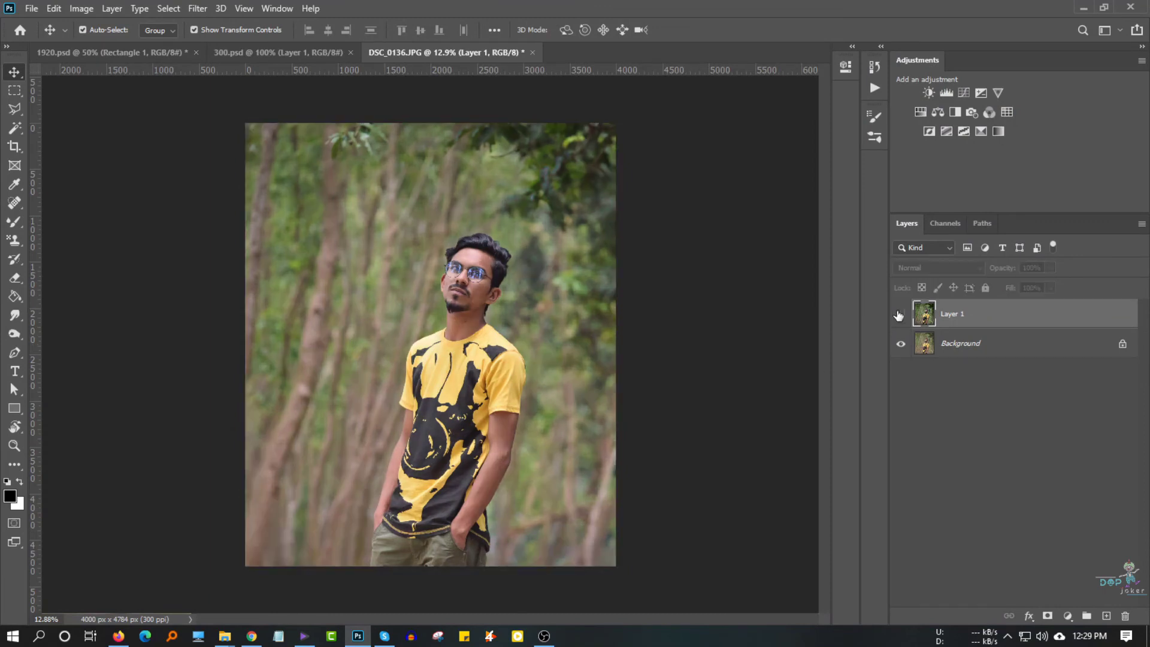
left_click(899, 314)
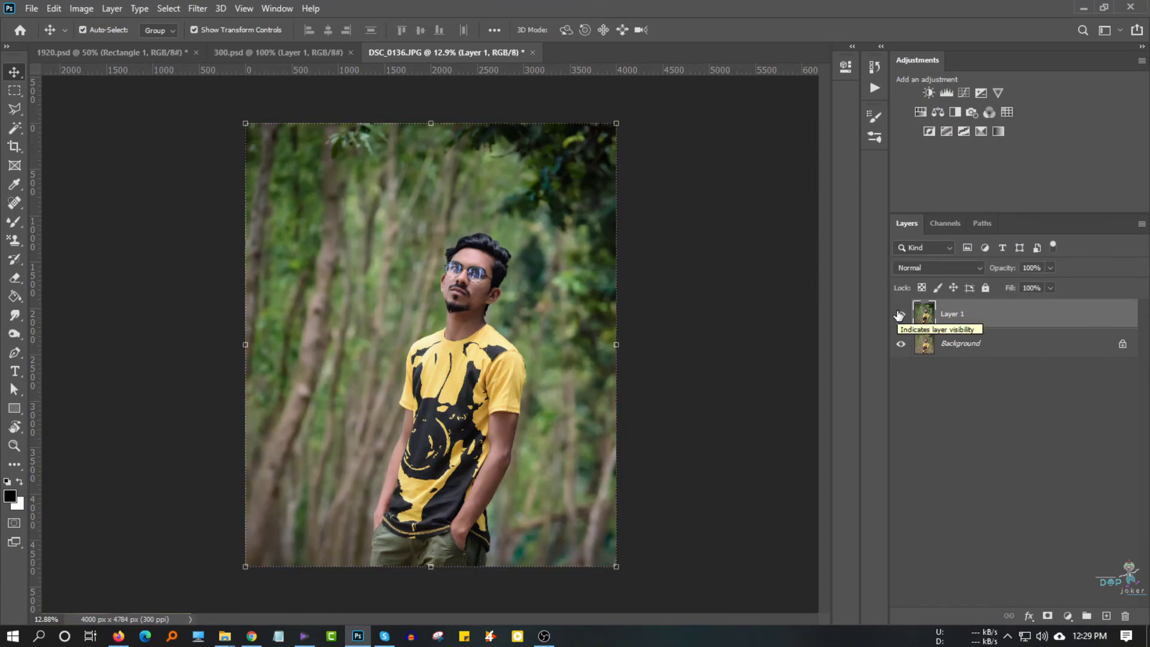
left_click(83, 9)
mouse_move(104, 45)
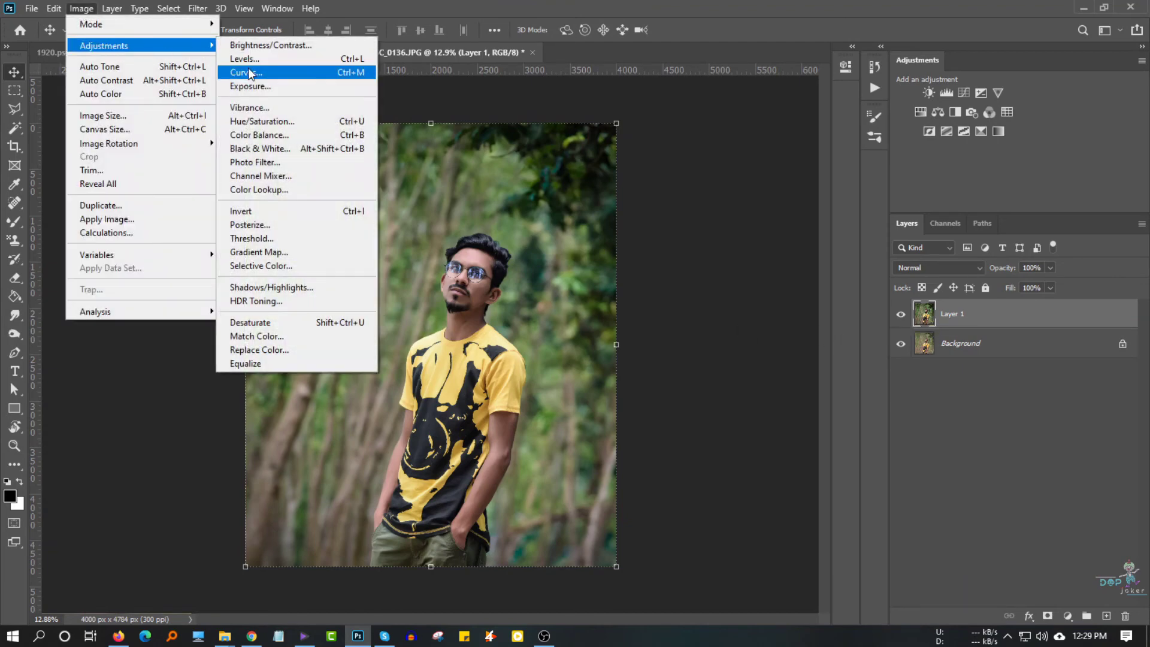
left_click(251, 73)
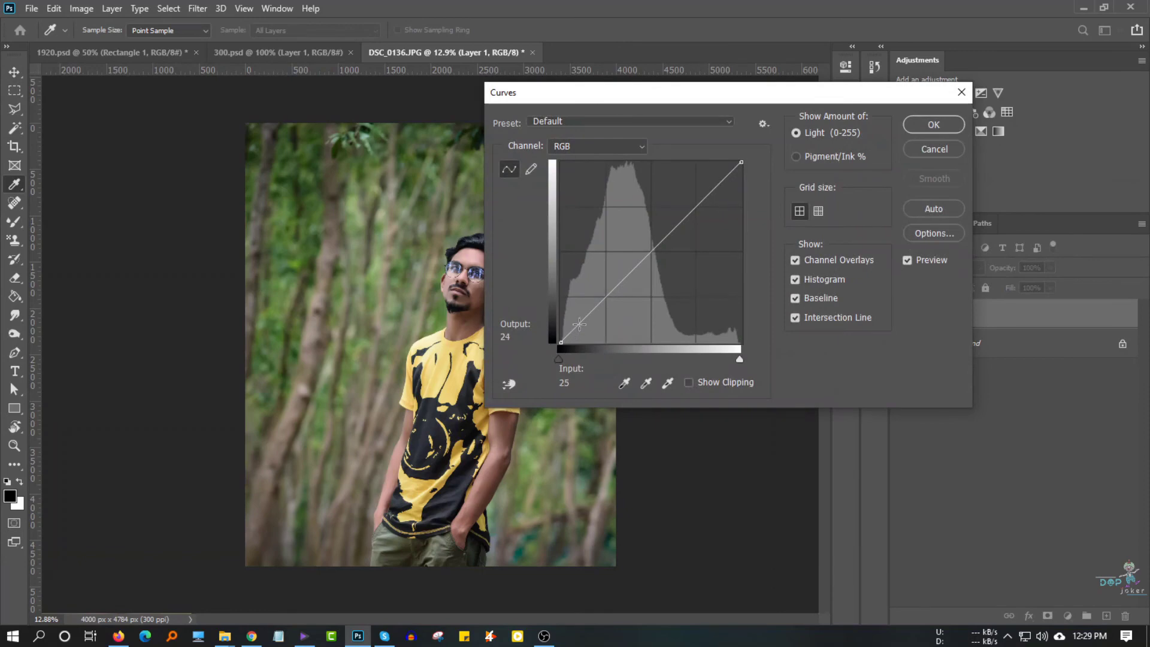
left_click(581, 325)
left_click_drag(581, 325, 575, 332)
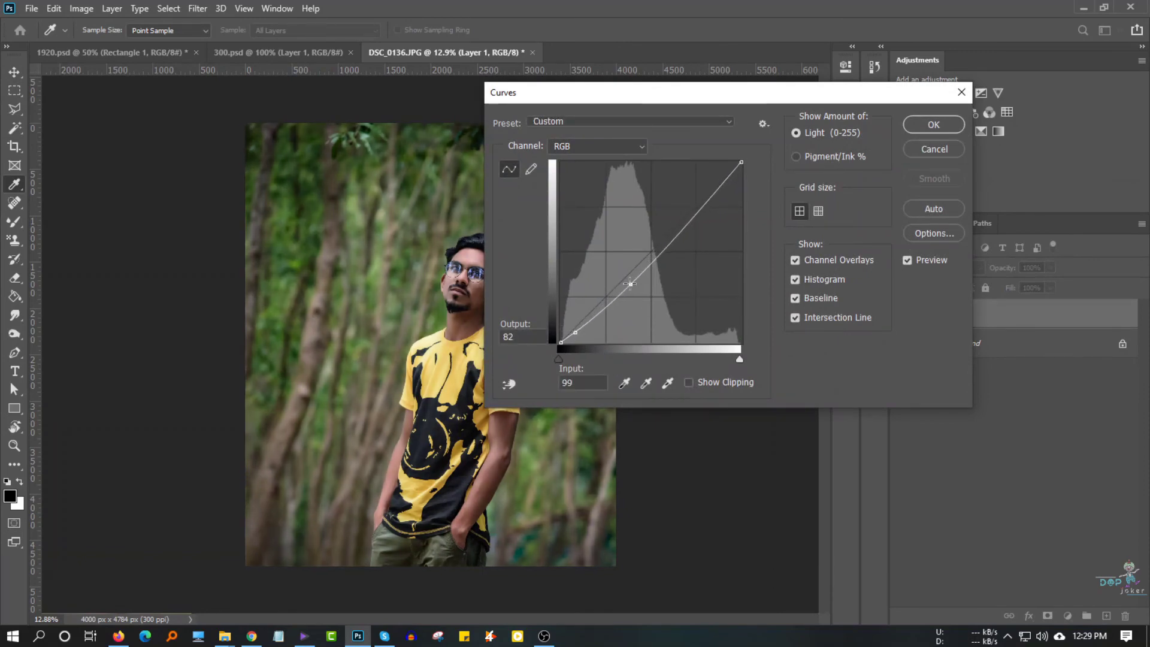
left_click_drag(642, 295, 634, 274)
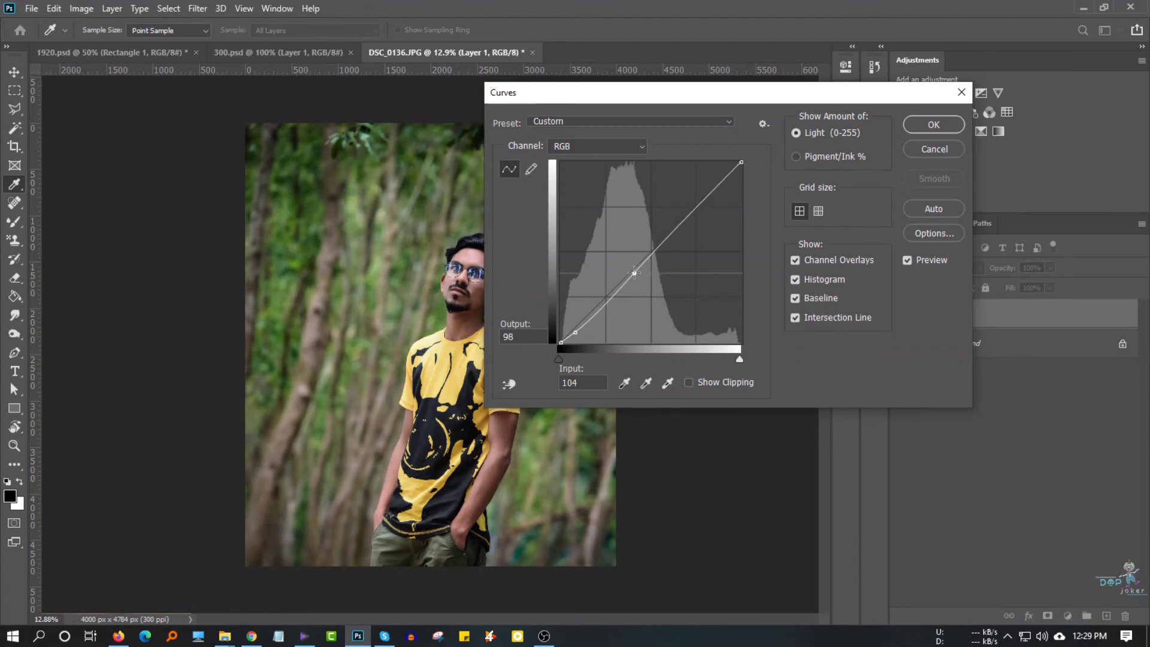
left_click(696, 210)
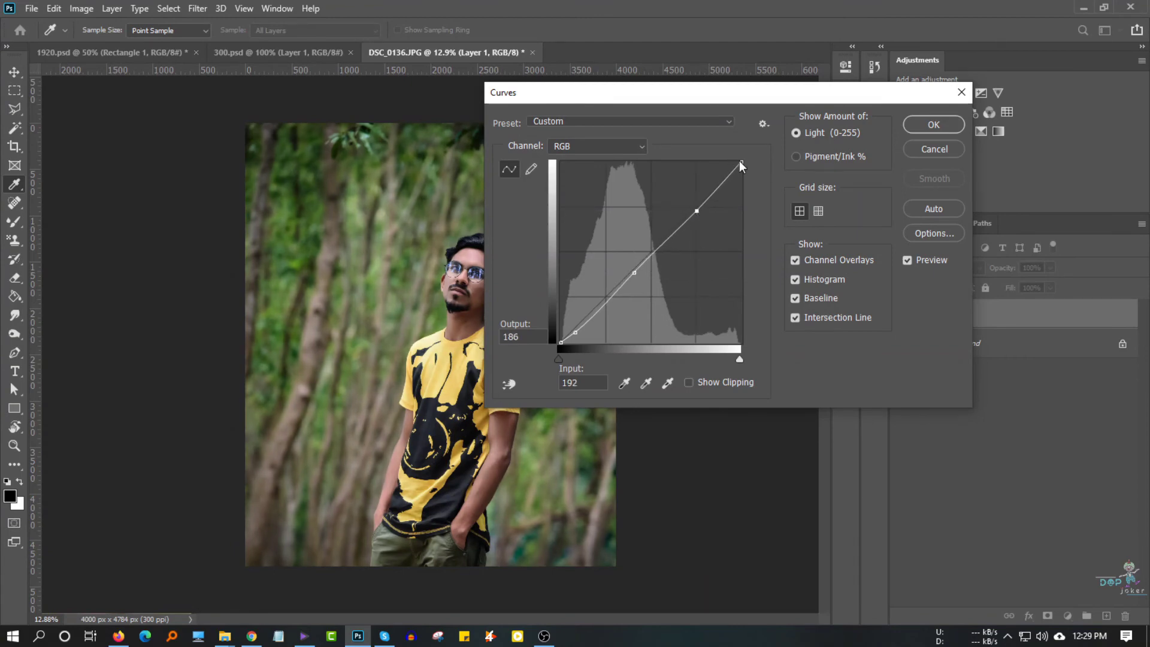
left_click_drag(741, 162, 743, 163)
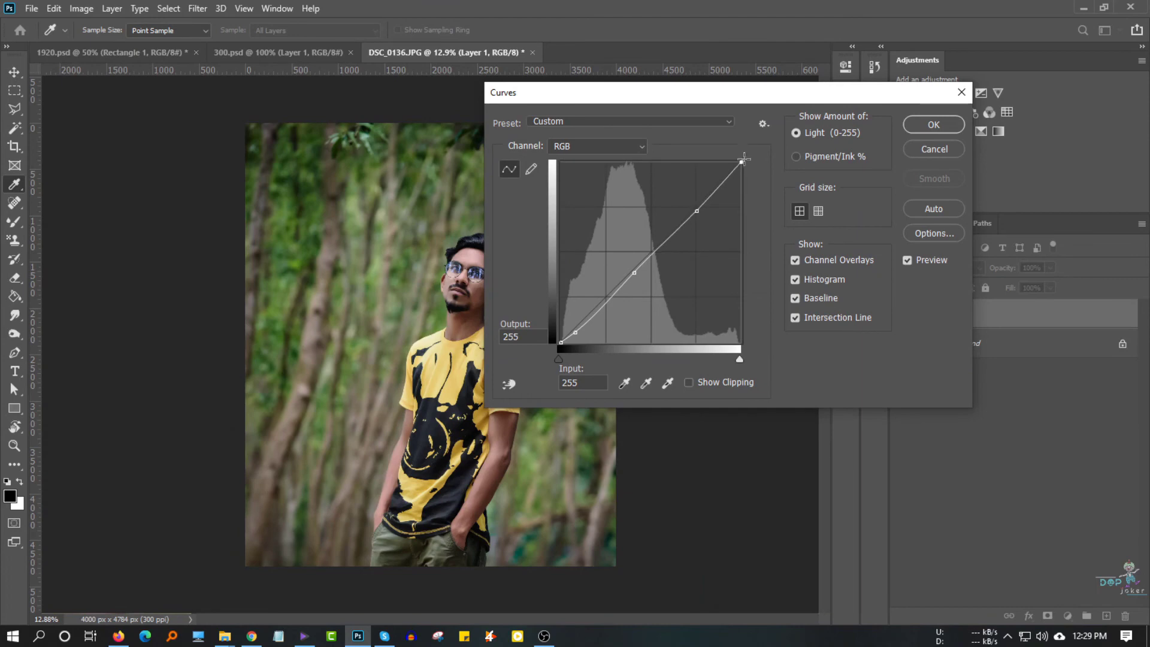
left_click(921, 127)
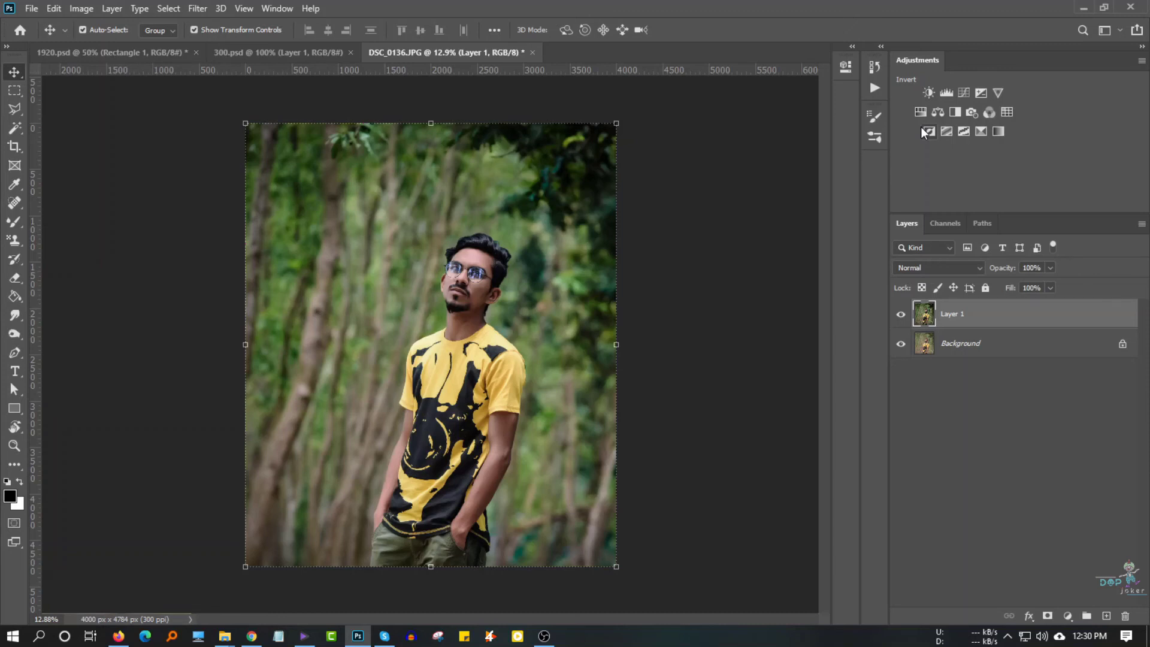
- Export the portrait via Save for Web as a quality-100 JPEG DSC_0136 on the Desktop
left_click(899, 316)
left_click(900, 317)
key("ctrl+alt+shift+s")
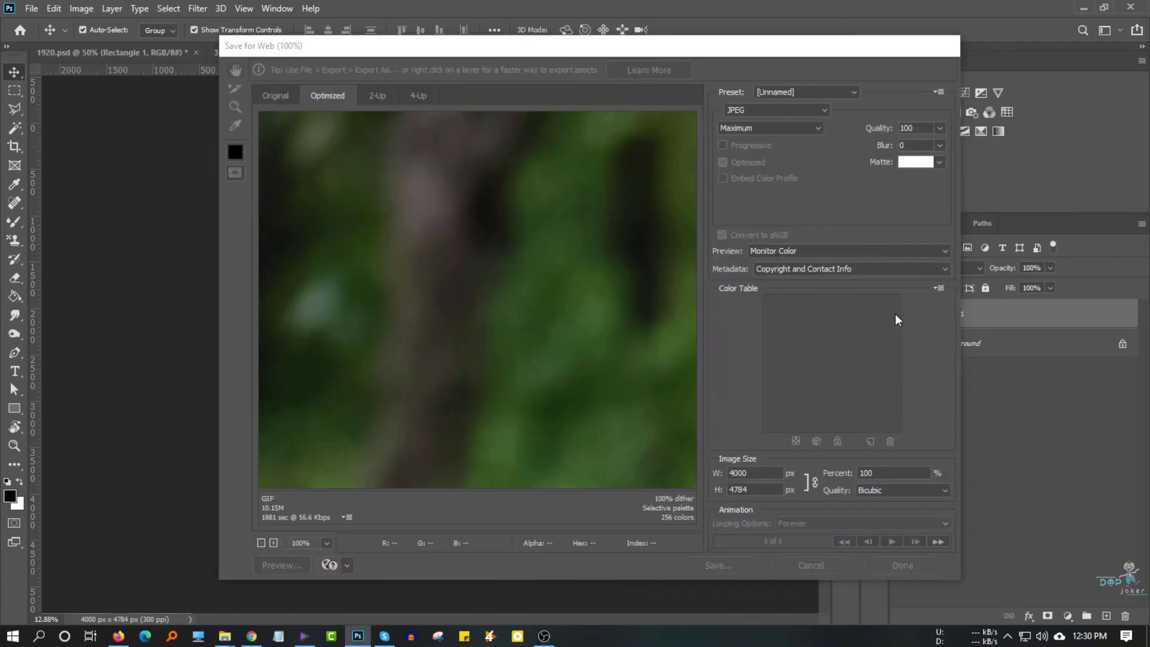
key("Return")
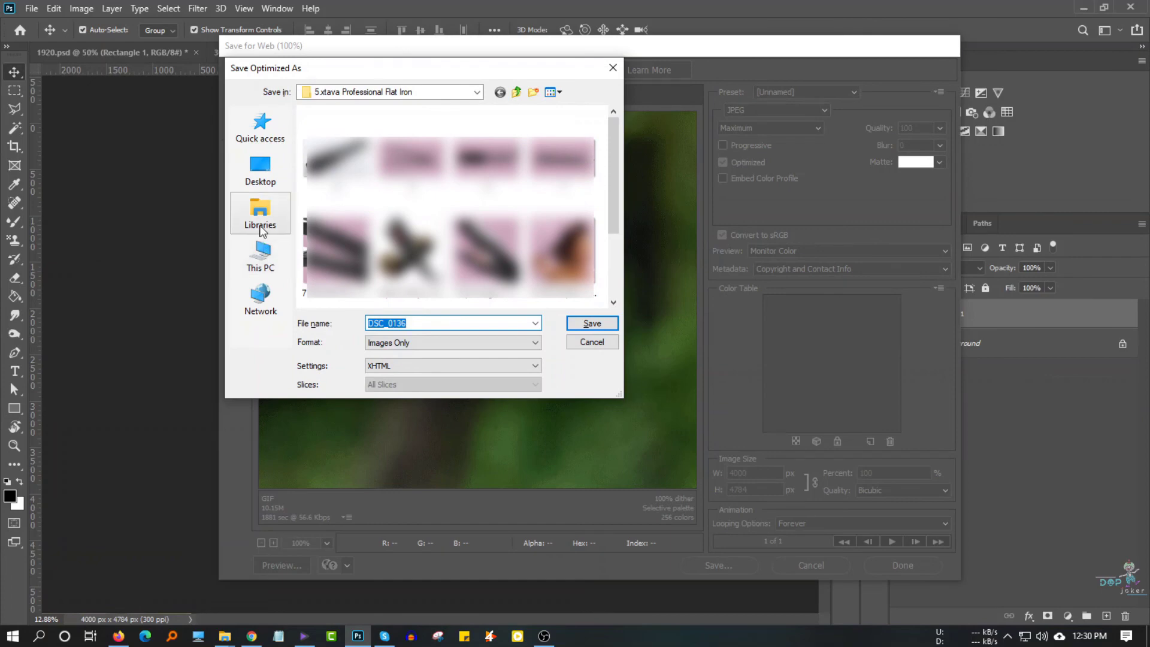
left_click(259, 178)
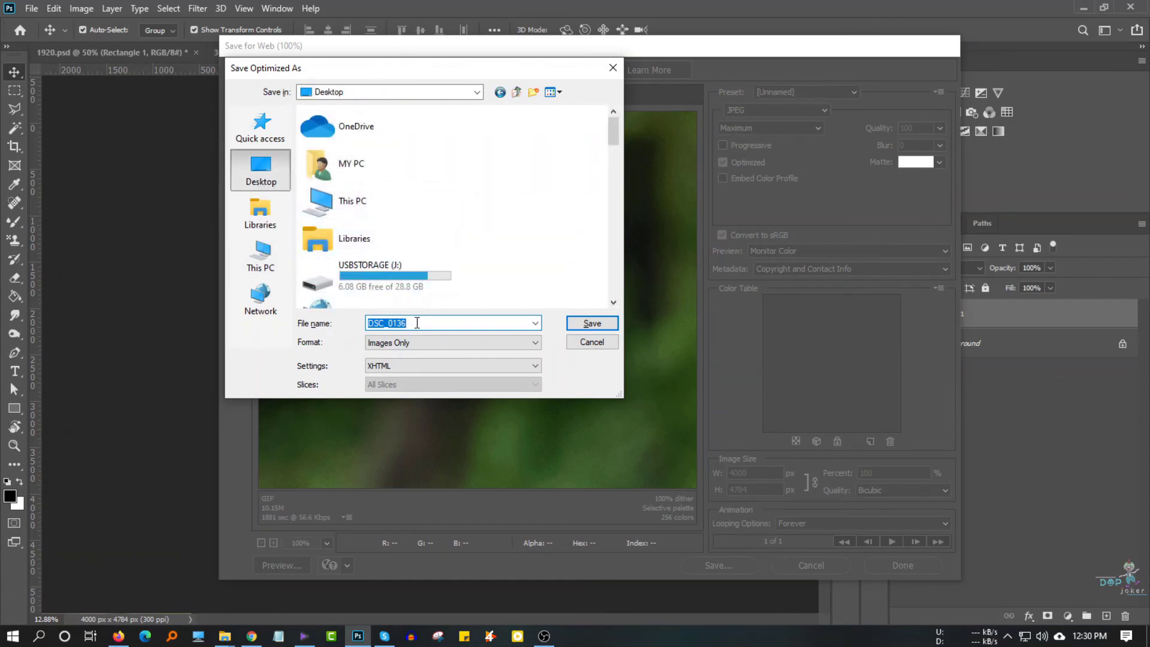
key("Return")
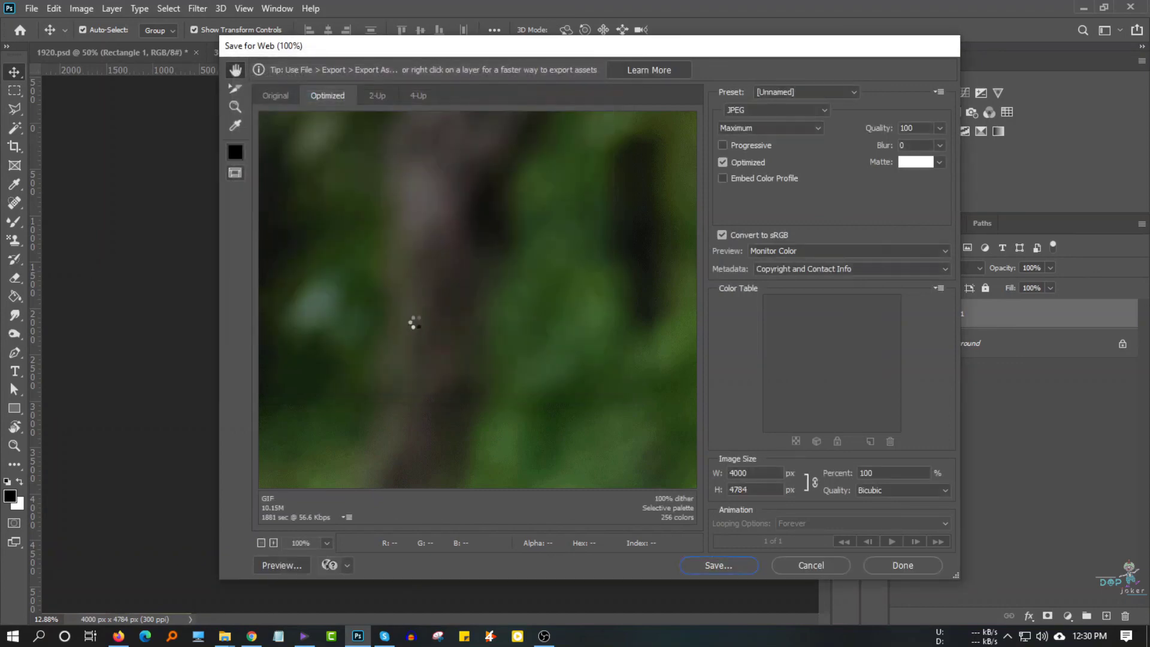